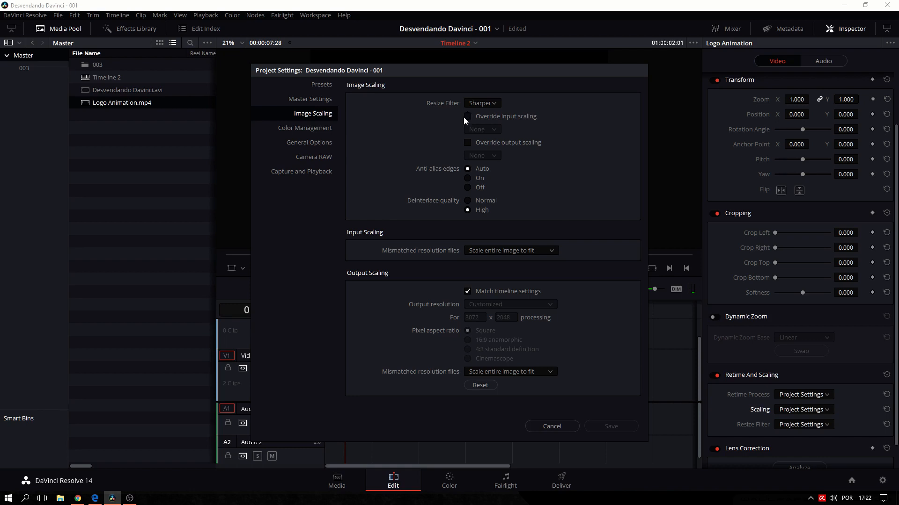
# Try Normal deinterlace quality and the Sharper resize filter in the project's image scaling settings, and discard the settings changes.
pyautogui.click(467, 201)
pyautogui.click(484, 104)
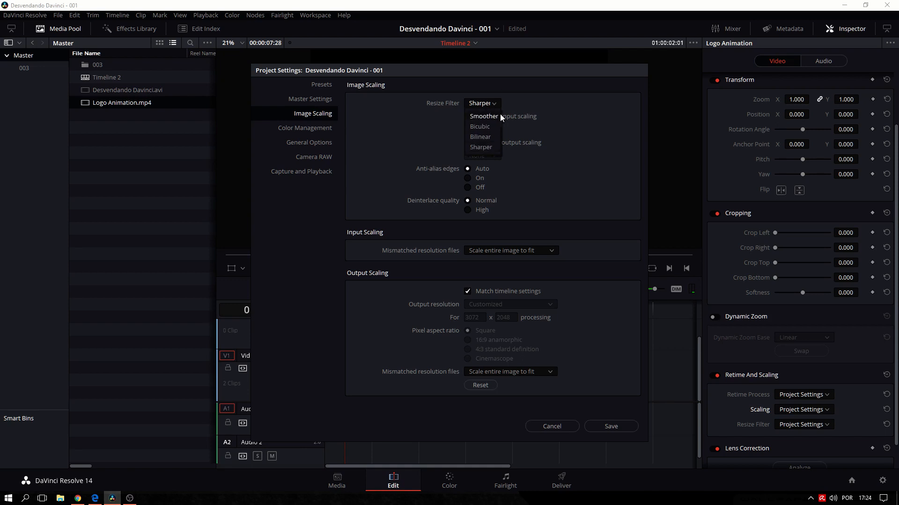
pyautogui.click(482, 152)
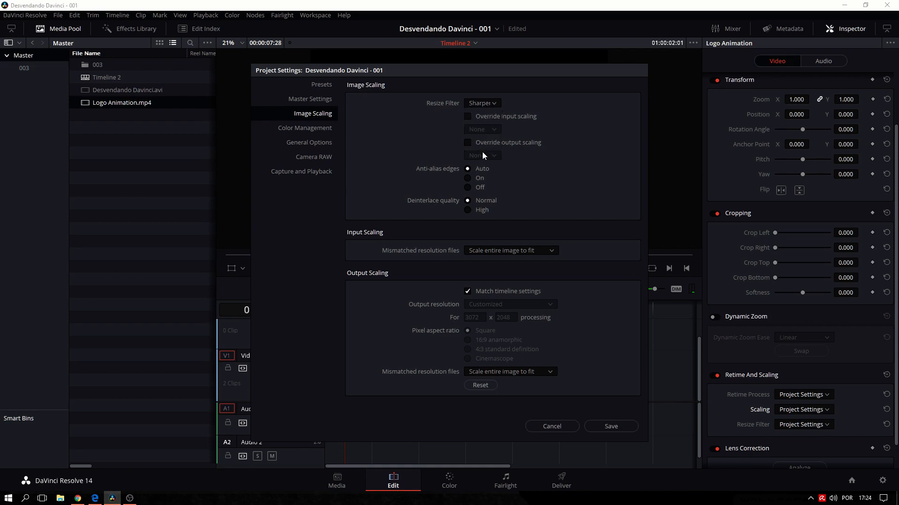
pyautogui.click(479, 103)
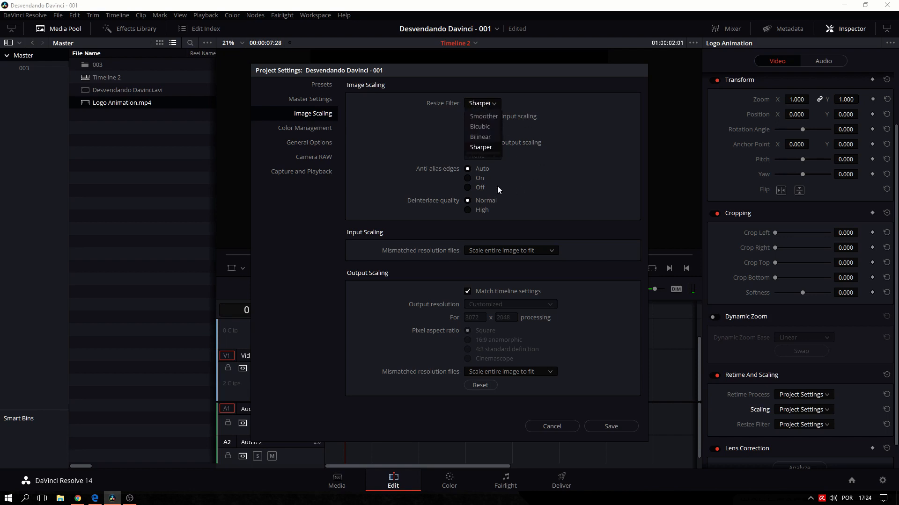
pyautogui.click(488, 148)
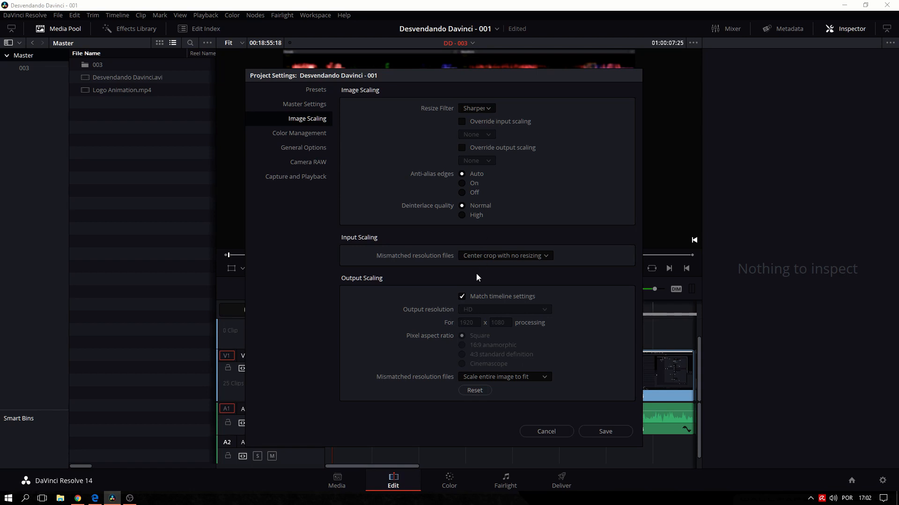
pyautogui.click(555, 433)
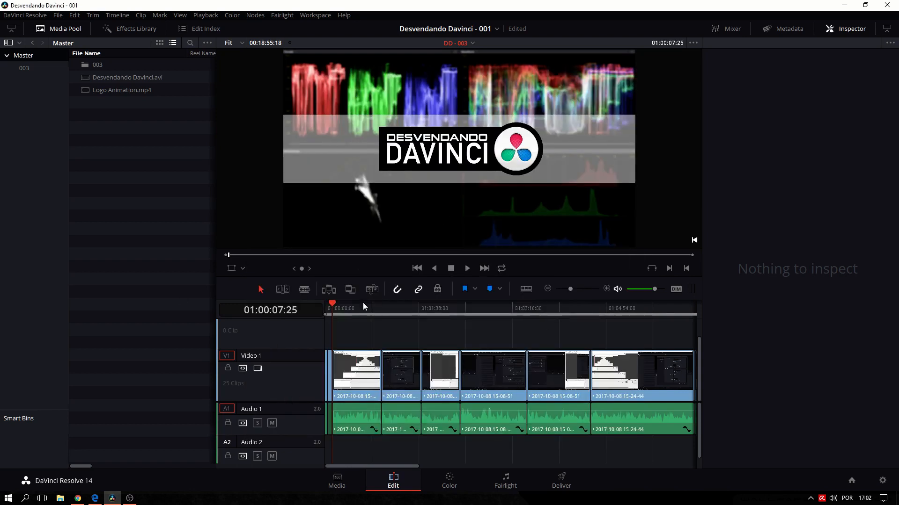
# Scale the second large clip on Video 1 to a zoom of 0.760, with the playhead placed on that clip.
pyautogui.click(405, 310)
pyautogui.click(406, 370)
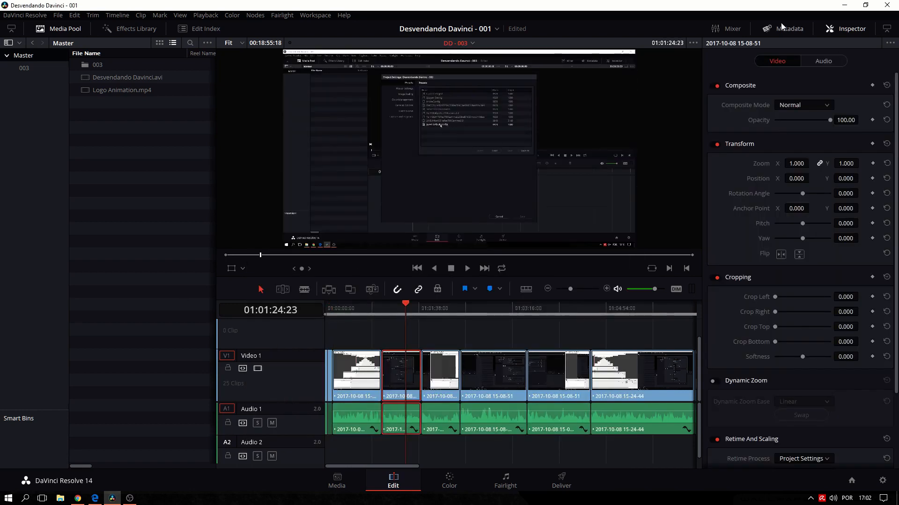
pyautogui.moveTo(793, 165); pyautogui.dragTo(780, 165)
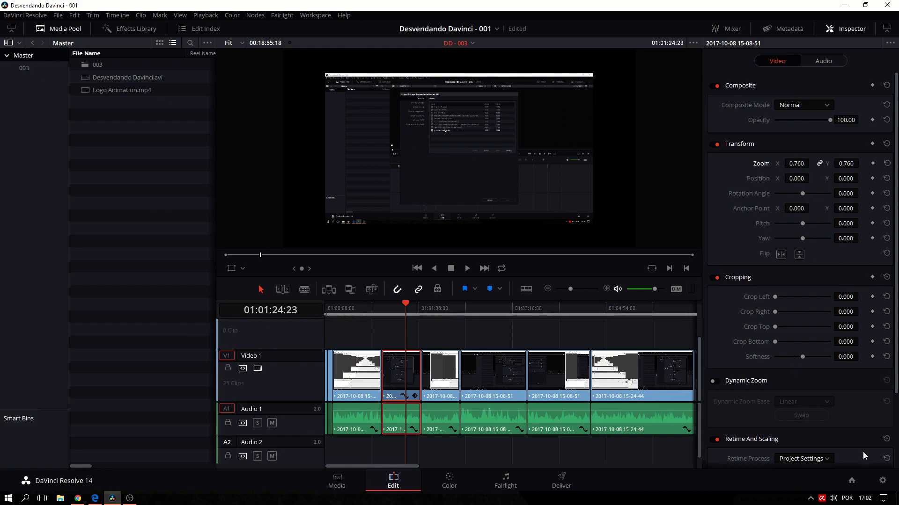
# Save the project's image scaling settings with anti-alias edges on Auto and deinterlace quality on High.
pyautogui.click(882, 480)
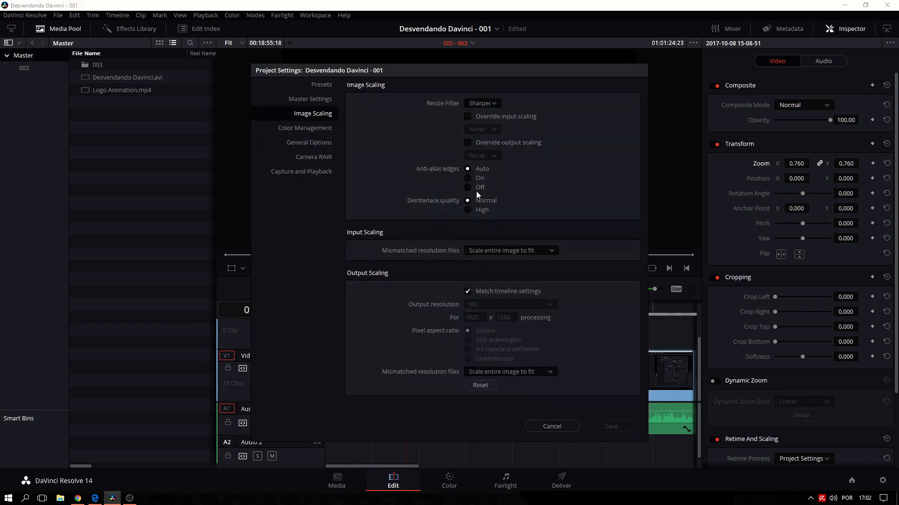
pyautogui.click(468, 188)
pyautogui.click(467, 169)
pyautogui.click(485, 201)
pyautogui.click(601, 425)
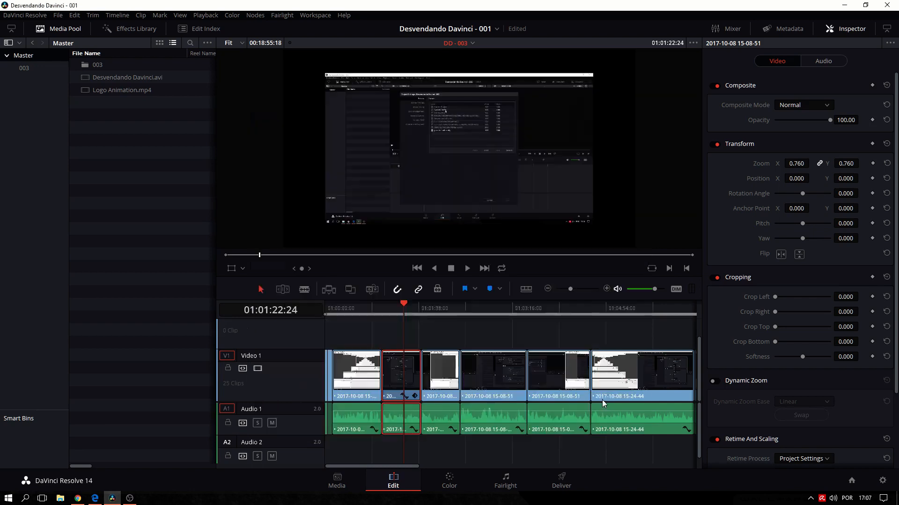
# Inspect the deinterlacing option in the scaled clip's attributes without changing anything.
pyautogui.rightClick(407, 374)
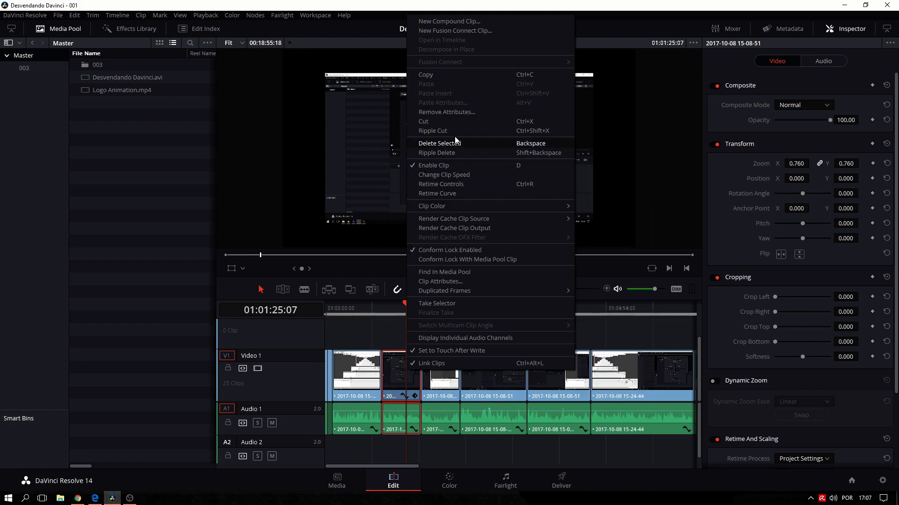
pyautogui.click(451, 281)
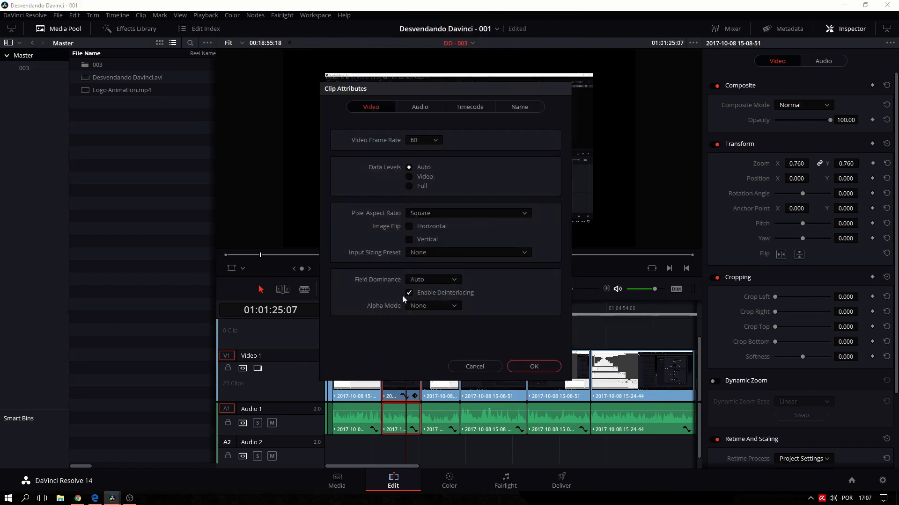
pyautogui.click(475, 368)
# Review the input scaling choices for mismatched resolution files in the project settings and leave them as they are.
pyautogui.click(883, 481)
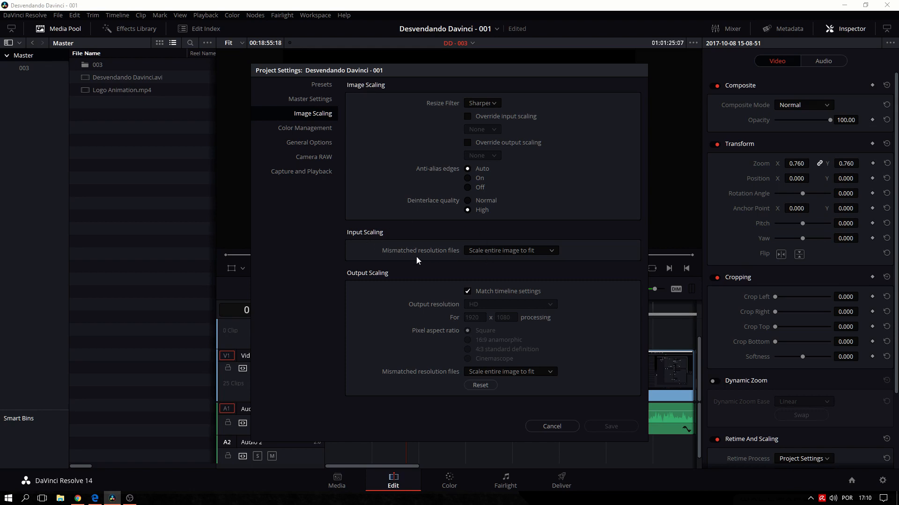
pyautogui.click(478, 253)
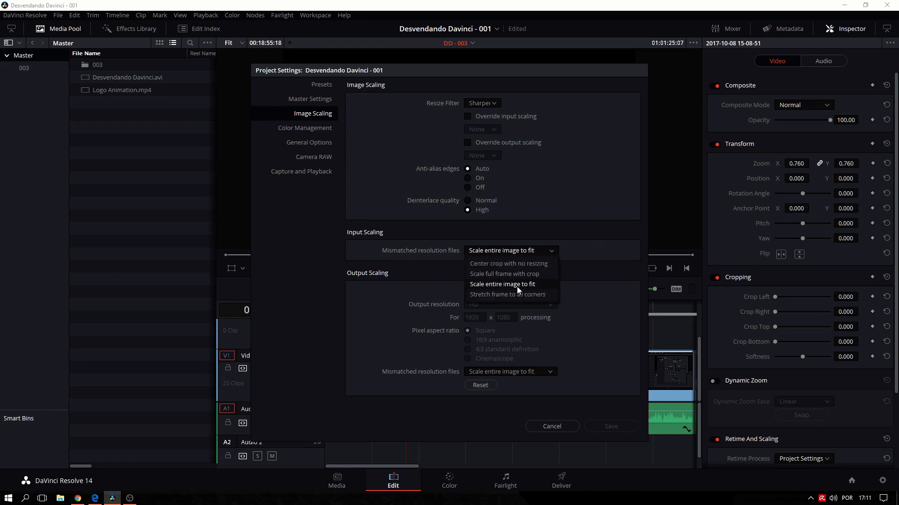
pyautogui.click(426, 255)
pyautogui.click(568, 424)
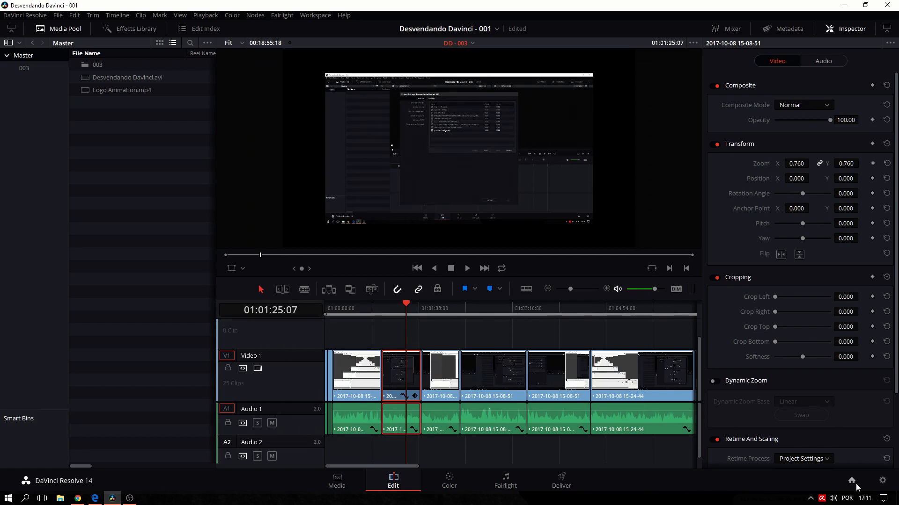
# Set the project's timeline resolution to 3840 x 2160 Ultra HD in the master settings and save.
pyautogui.click(882, 483)
pyautogui.click(323, 99)
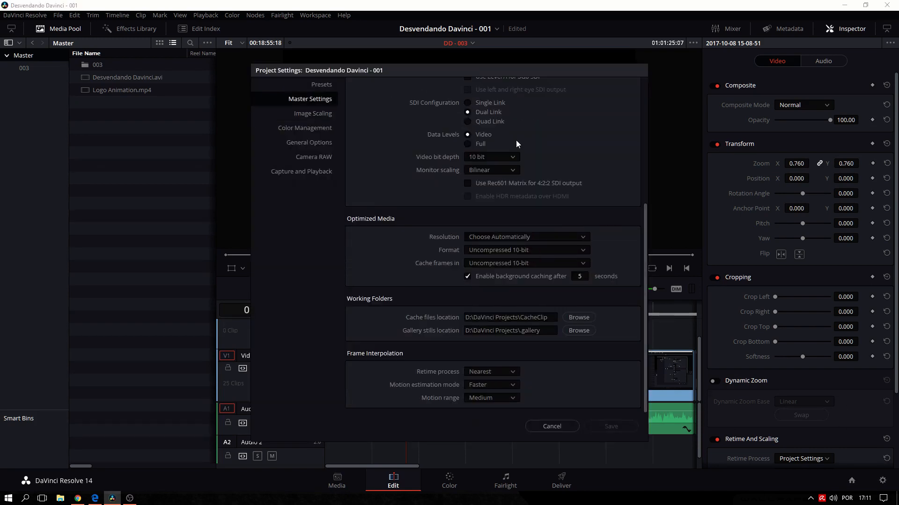
pyautogui.scroll(5, 516, 139)
pyautogui.click(526, 103)
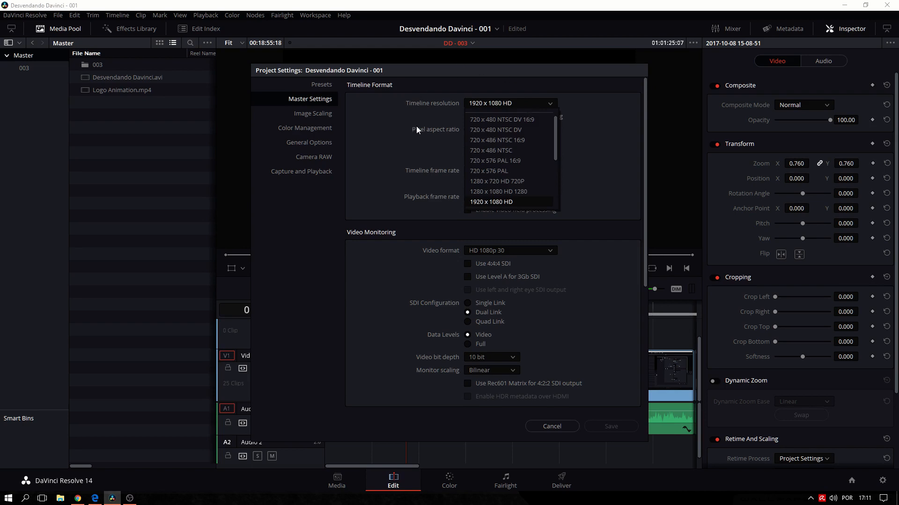
pyautogui.scroll(-6, 517, 145)
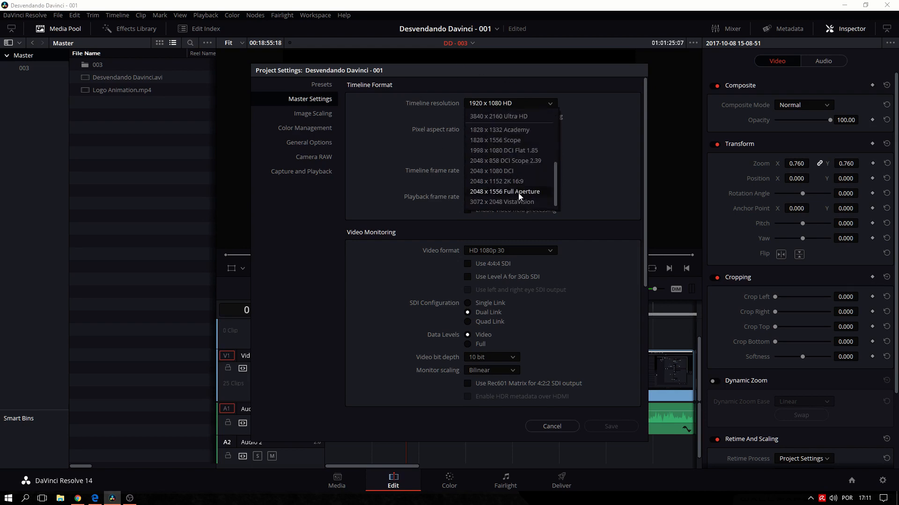
pyautogui.scroll(2, 518, 192)
pyautogui.click(525, 178)
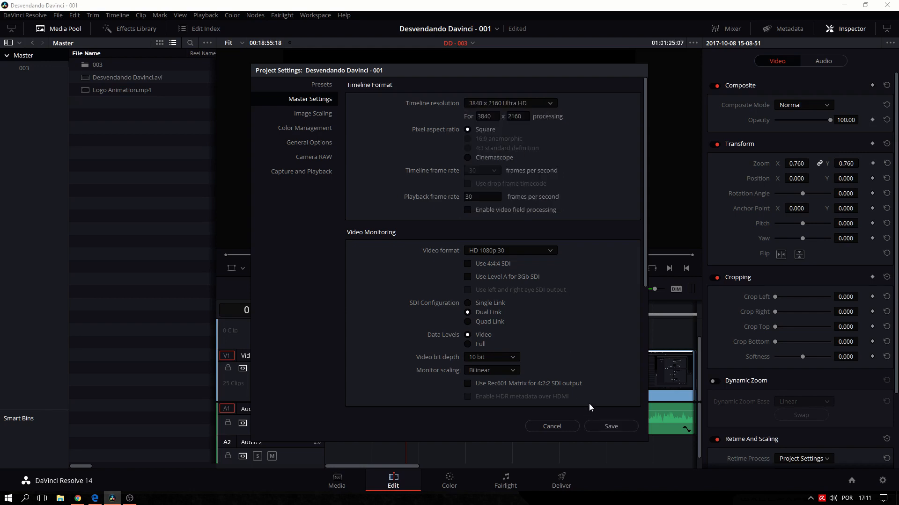
pyautogui.click(611, 430)
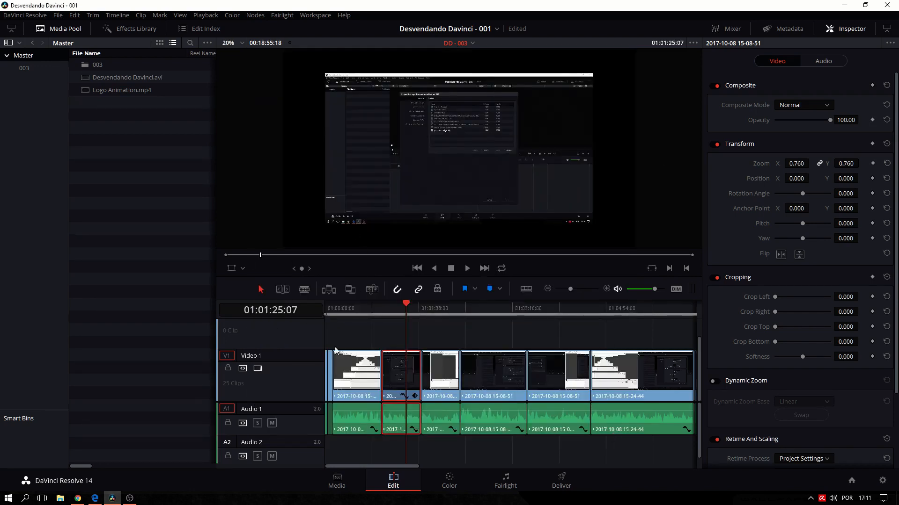
# Create a new empty timeline with one video track and one stereo audio track.
pyautogui.rightClick(146, 195)
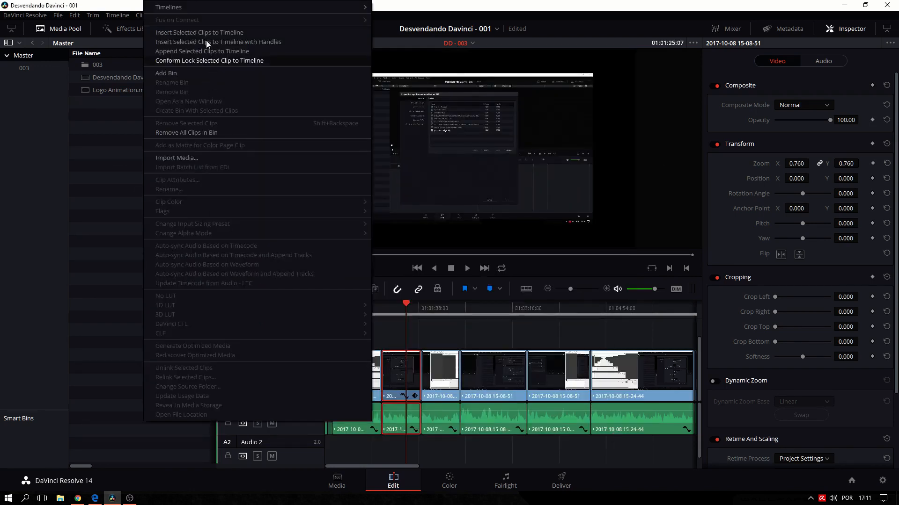
pyautogui.moveTo(223, 9)
pyautogui.click(398, 10)
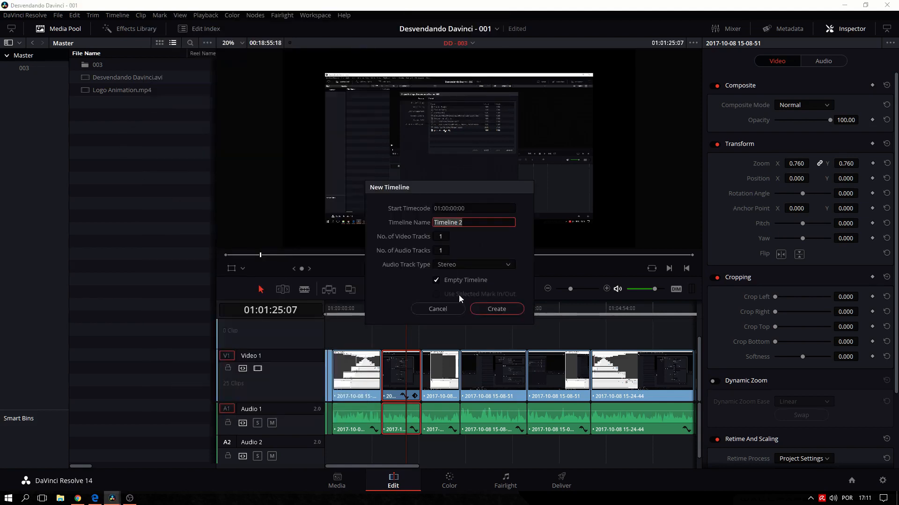
pyautogui.click(494, 310)
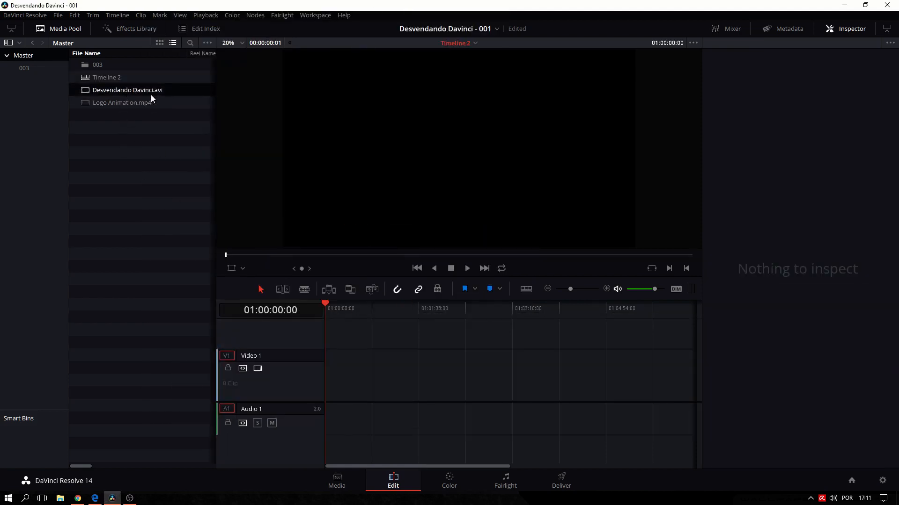
# Show the metadata of Desvendando Davinci.avi and place the clip at the start of the new timeline.
pyautogui.click(786, 30)
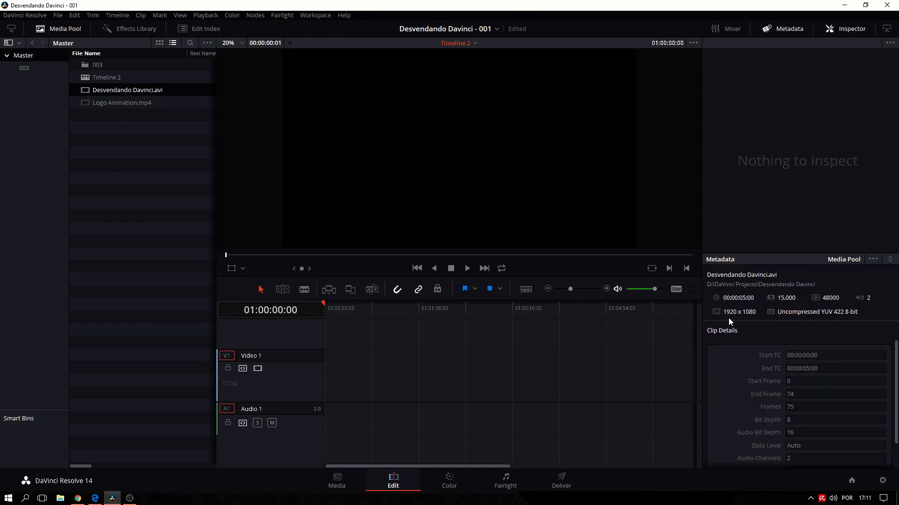
pyautogui.moveTo(131, 95); pyautogui.dragTo(322, 394)
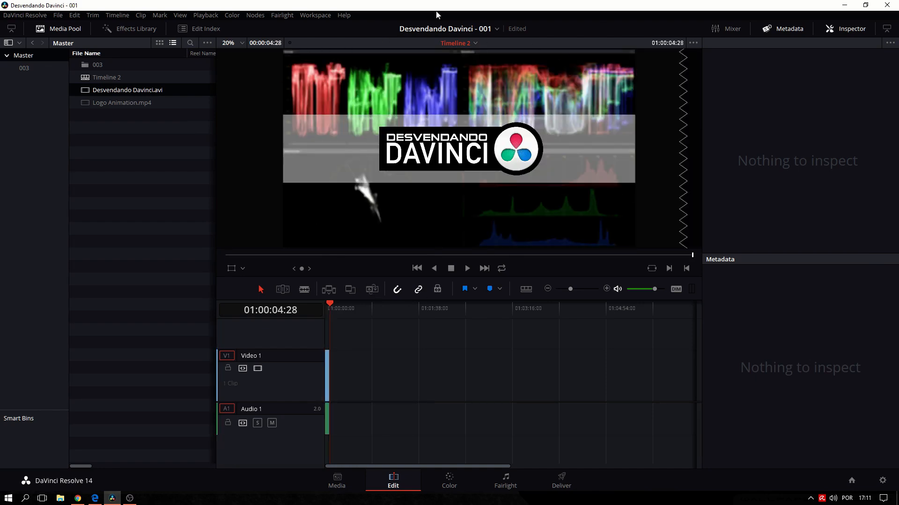
# Return the playhead to the clip's first frame and check the picture in full screen.
pyautogui.moveTo(330, 305); pyautogui.dragTo(321, 309)
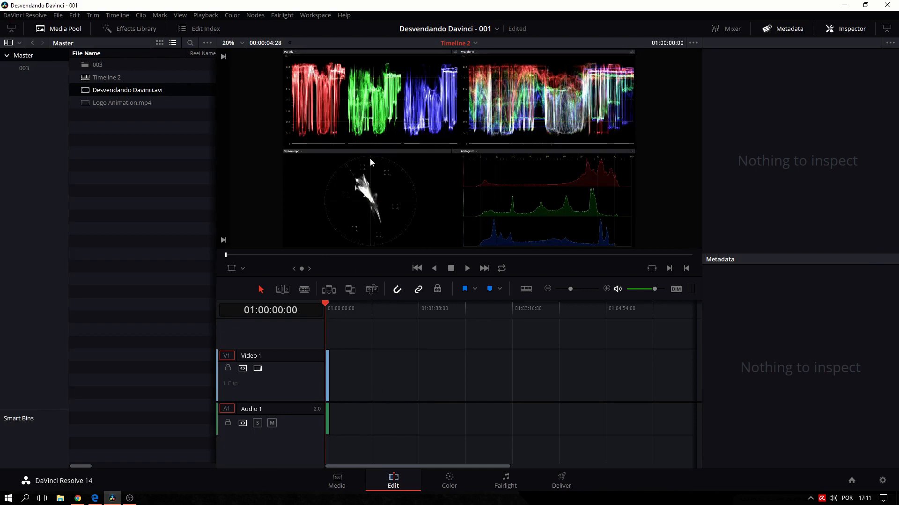
pyautogui.hotkey('ctrl', 'f')
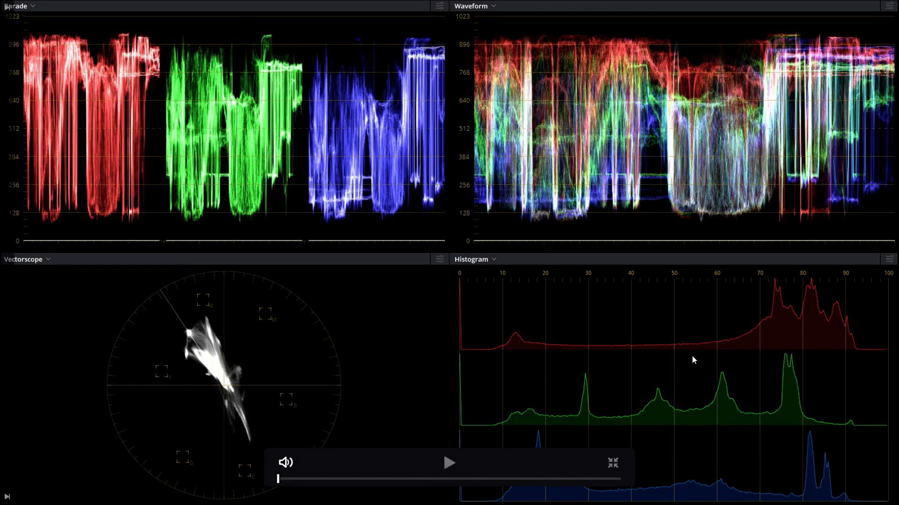
pyautogui.press('Escape')
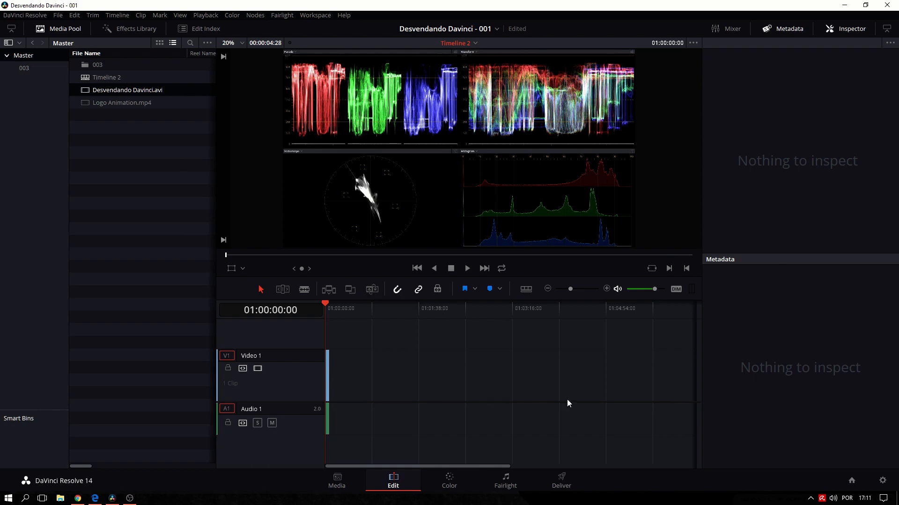
# Set input scaling for mismatched resolution files to Center crop with no resizing and save the project settings.
pyautogui.click(883, 481)
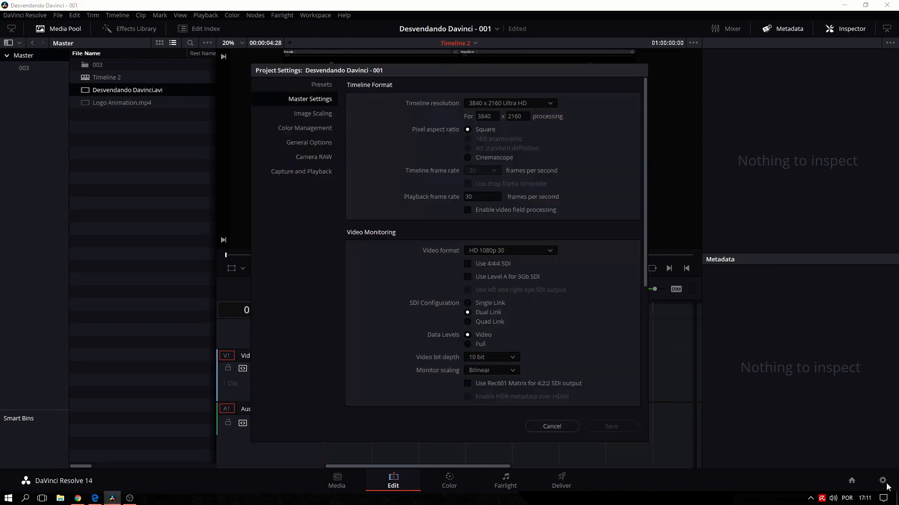
pyautogui.click(311, 113)
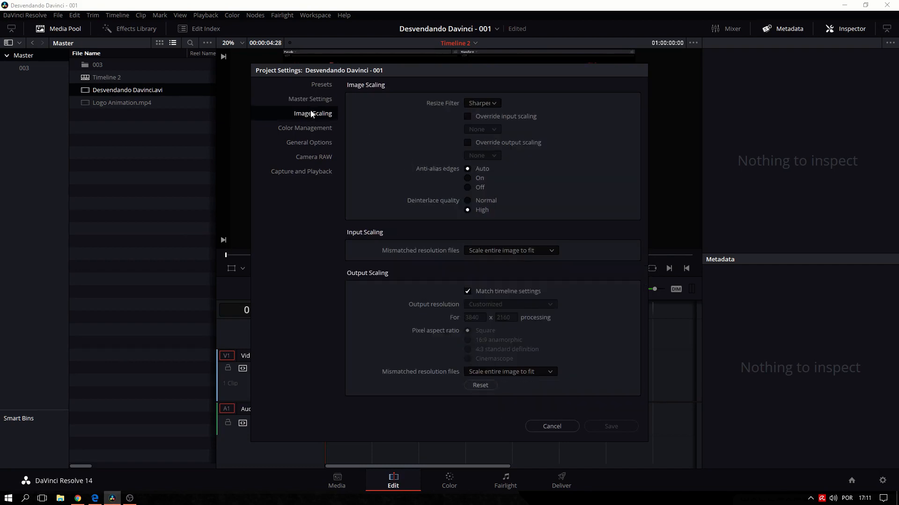
pyautogui.click(521, 250)
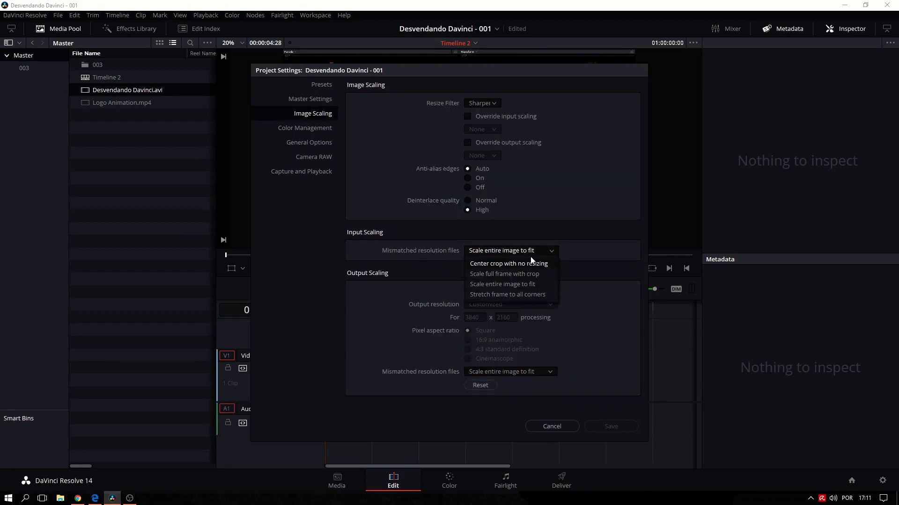
pyautogui.click(544, 265)
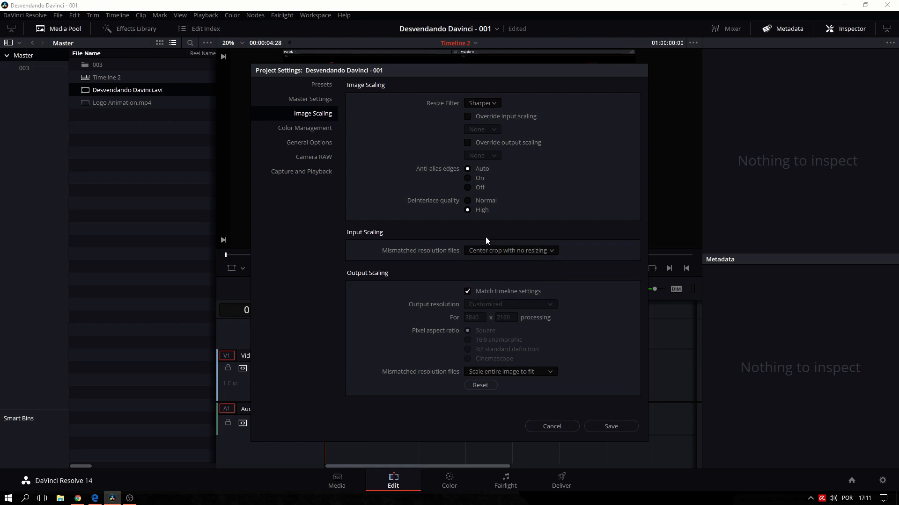
pyautogui.click(612, 426)
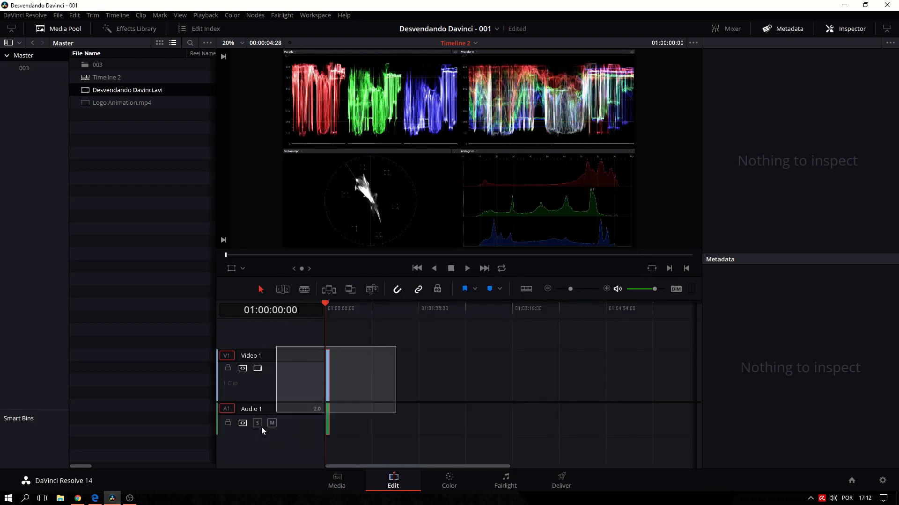
# Place Desvendando Davinci.avi at the start of the timeline again, check it full screen, and select the timeline clip.
pyautogui.moveTo(114, 90); pyautogui.dragTo(330, 389)
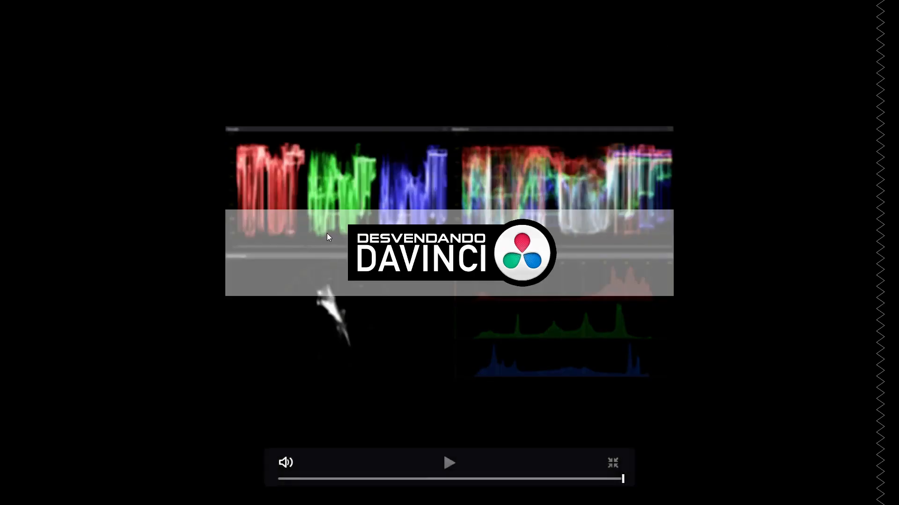
pyautogui.press('Escape')
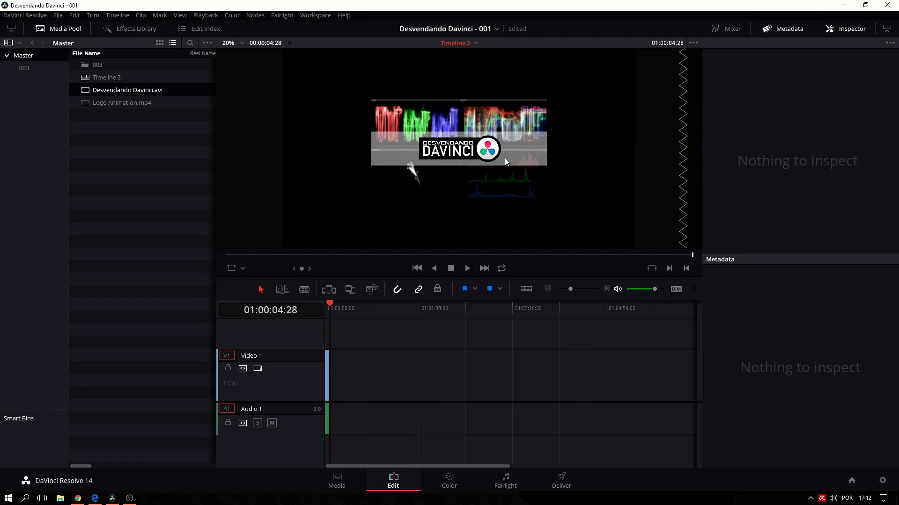
pyautogui.moveTo(487, 358); pyautogui.dragTo(244, 418)
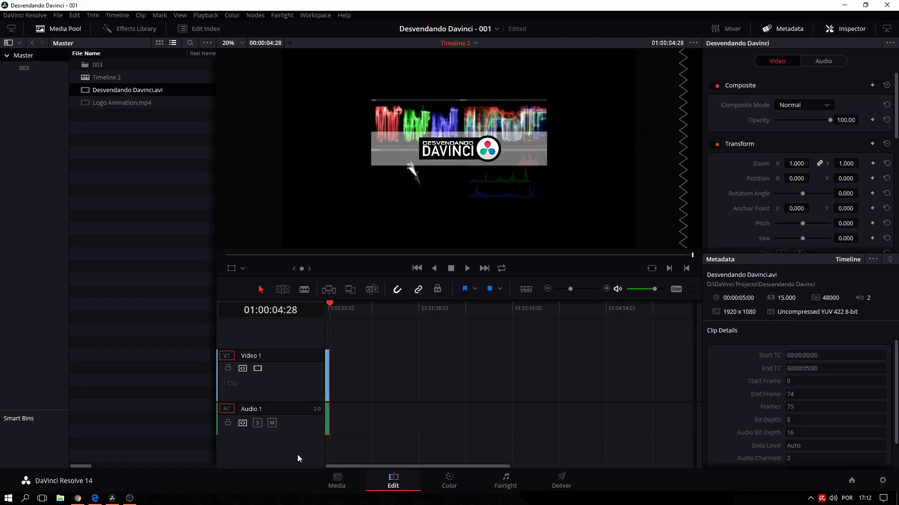
# Remove the clip from the timeline, set the timeline resolution to 1280 x 720 HD 720P and save the project settings.
pyautogui.press('Delete')
pyautogui.click(882, 480)
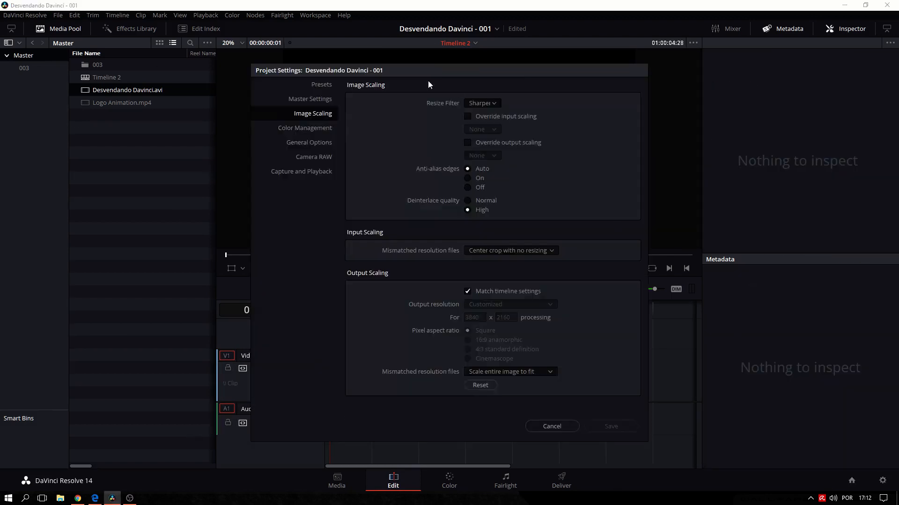
pyautogui.click(318, 98)
pyautogui.click(486, 104)
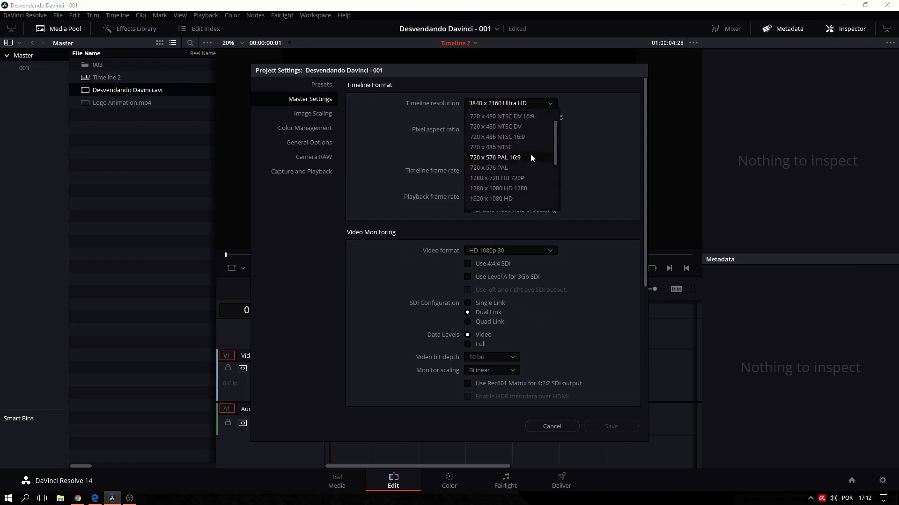
pyautogui.click(516, 179)
pyautogui.click(611, 427)
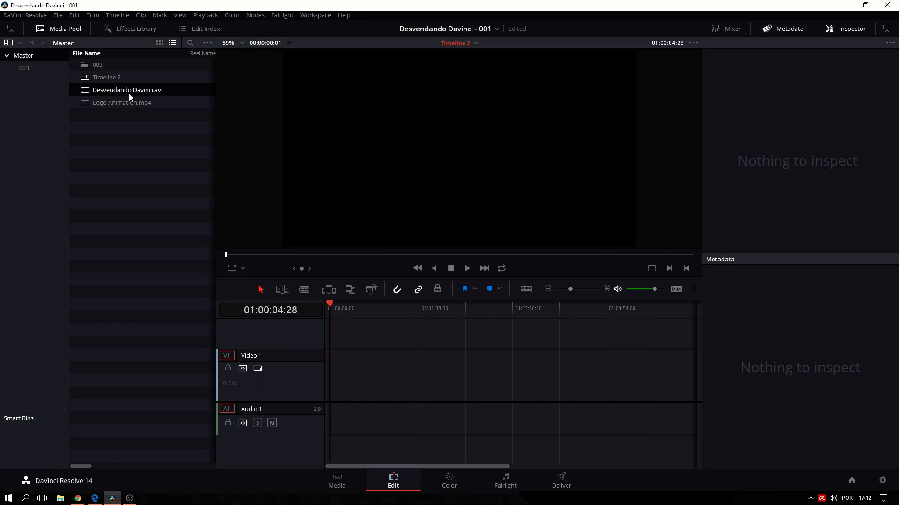
# Place Desvendando Davinci.avi at the start of the 720p timeline and check the picture in full screen.
pyautogui.moveTo(120, 91); pyautogui.dragTo(325, 378)
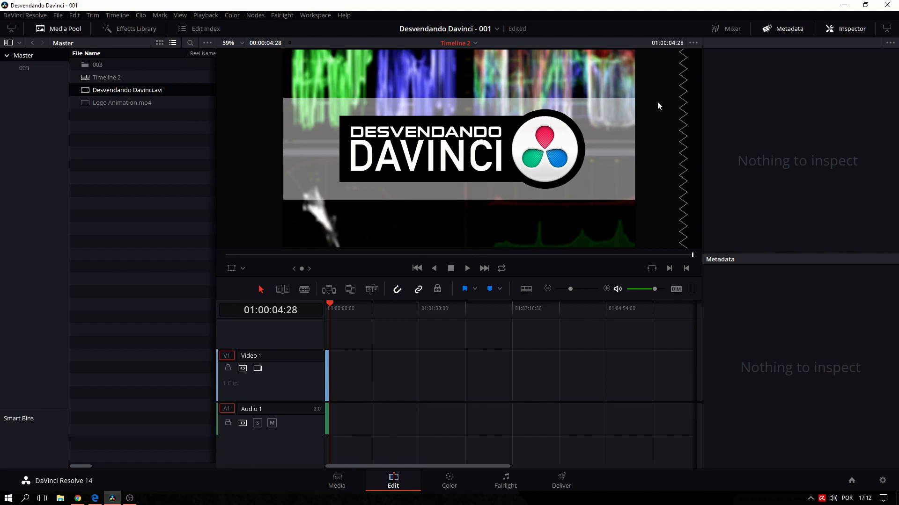
pyautogui.hotkey('ctrl', 'f')
pyautogui.hotkey('ctrl', 'f')
# Select the timeline clip, show its inspector properties instead of the metadata, and set its zoom to 1.080.
pyautogui.click(839, 30)
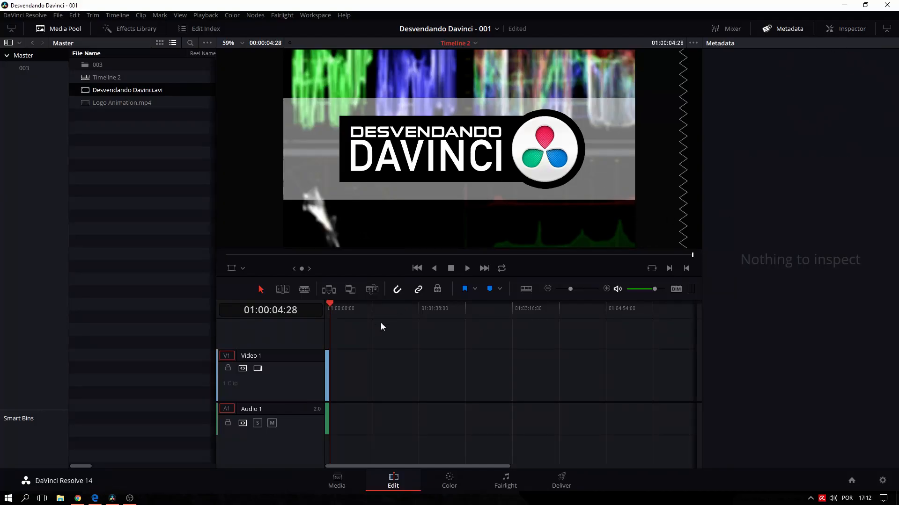
pyautogui.click(327, 368)
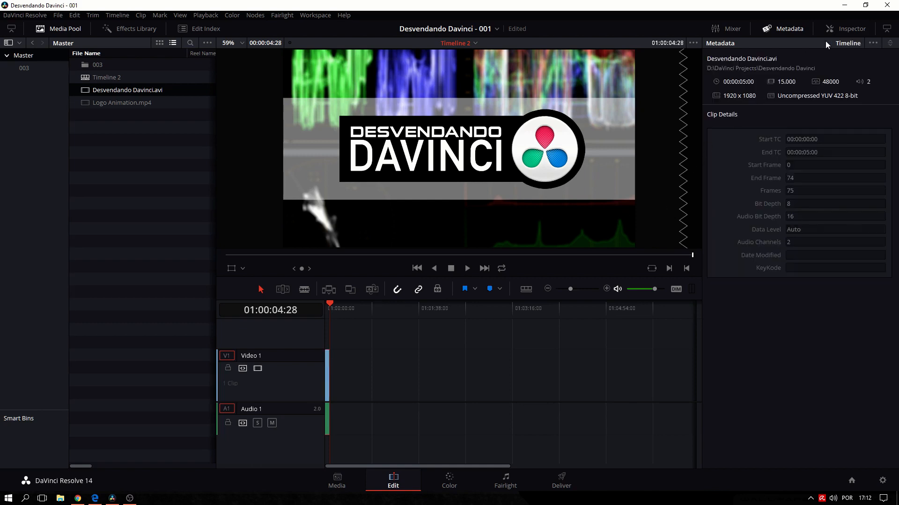
pyautogui.click(848, 31)
pyautogui.click(791, 31)
pyautogui.moveTo(795, 163); pyautogui.dragTo(817, 164)
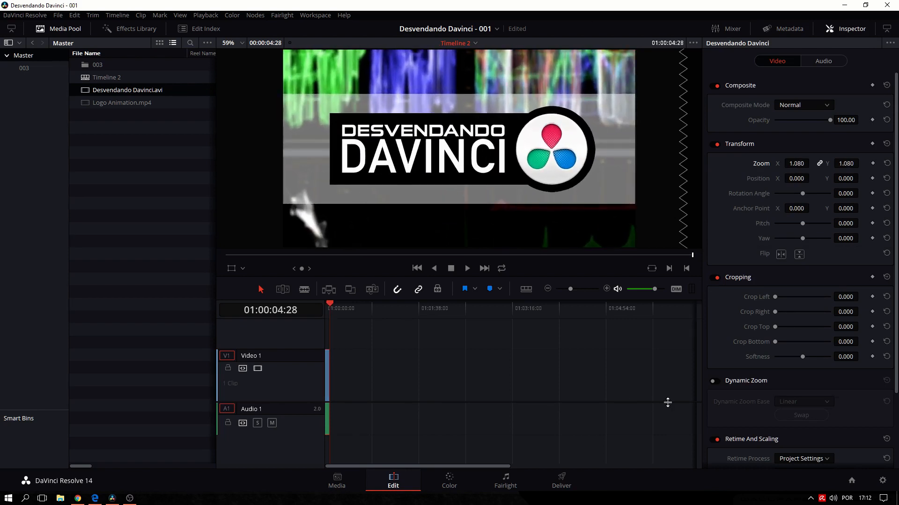
# Set input scaling for mismatched resolution files to Scale full frame with crop and save the project settings.
pyautogui.click(880, 482)
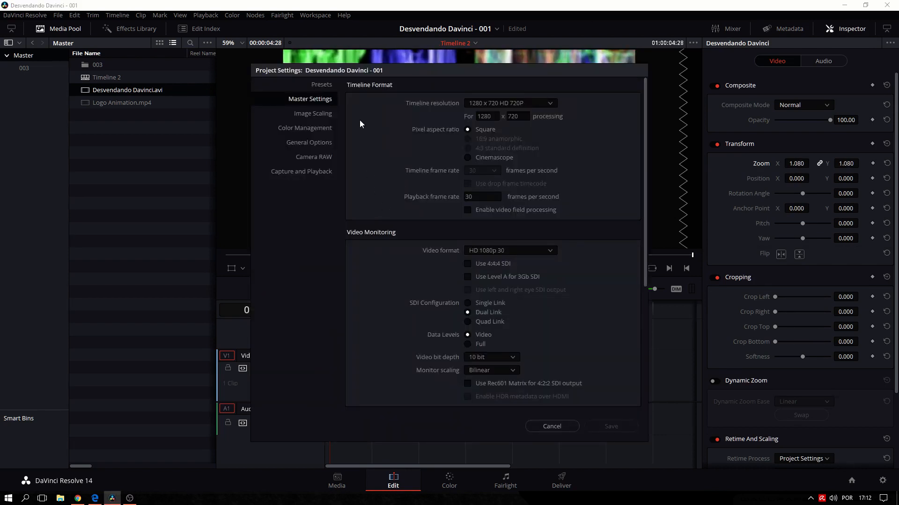
pyautogui.click(327, 116)
pyautogui.click(500, 252)
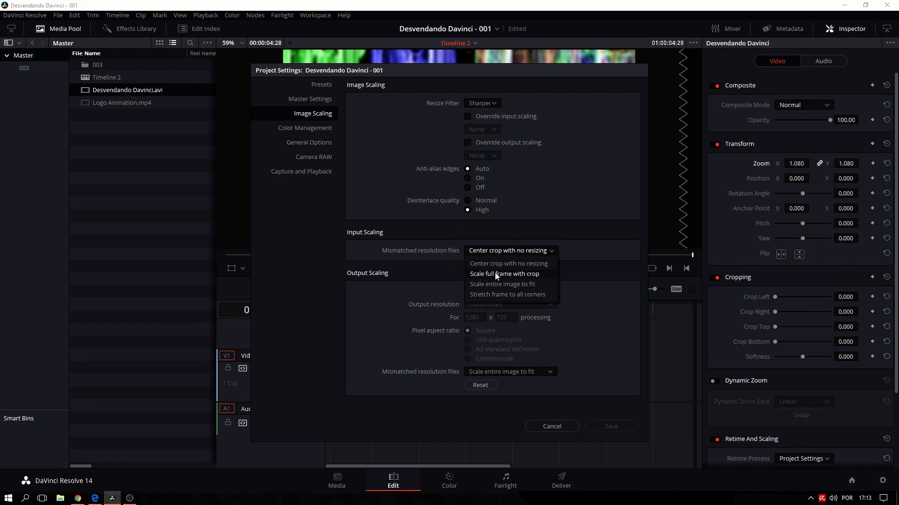
pyautogui.click(538, 274)
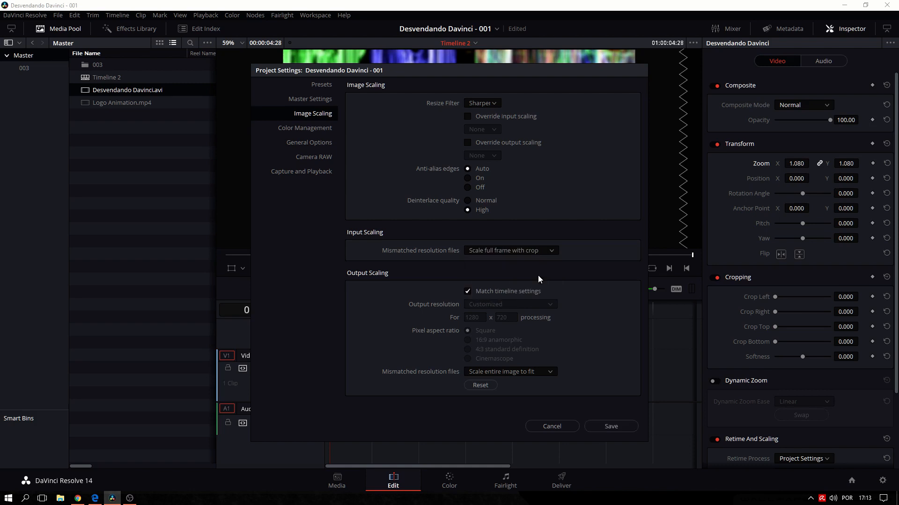
pyautogui.click(613, 426)
# Delete the zoomed clip from the timeline and place a fresh Desvendando Davinci.avi at its start.
pyautogui.moveTo(417, 326); pyautogui.dragTo(320, 392)
pyautogui.press('Delete')
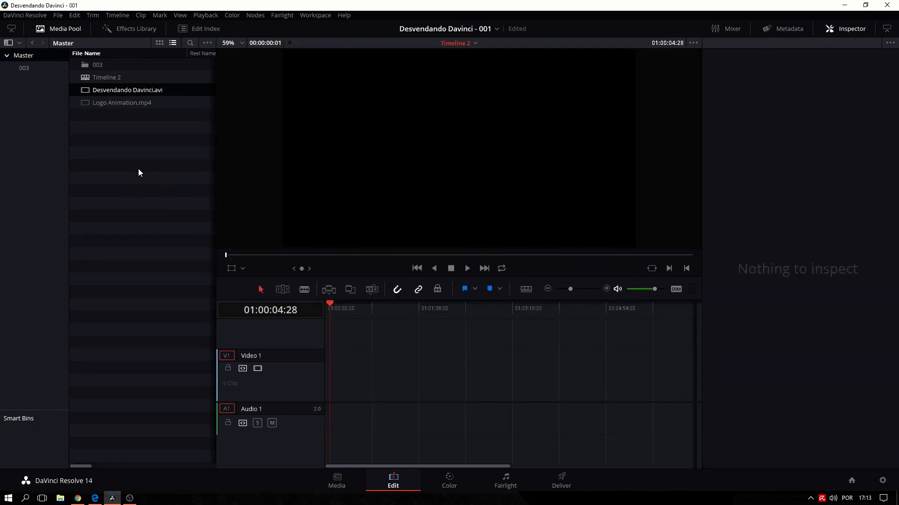
pyautogui.moveTo(139, 88); pyautogui.dragTo(319, 386)
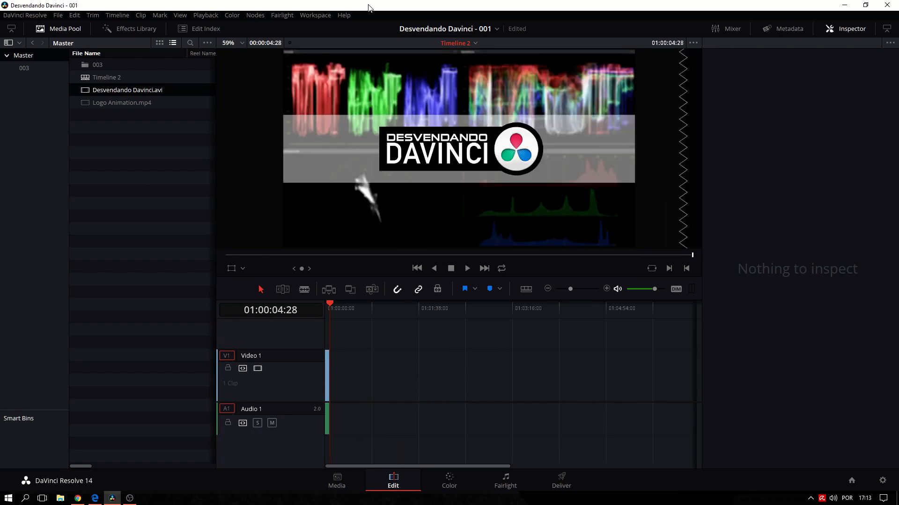
# Set a custom timeline resolution width of 1600 in the master settings and save the project settings.
pyautogui.click(882, 481)
pyautogui.click(323, 101)
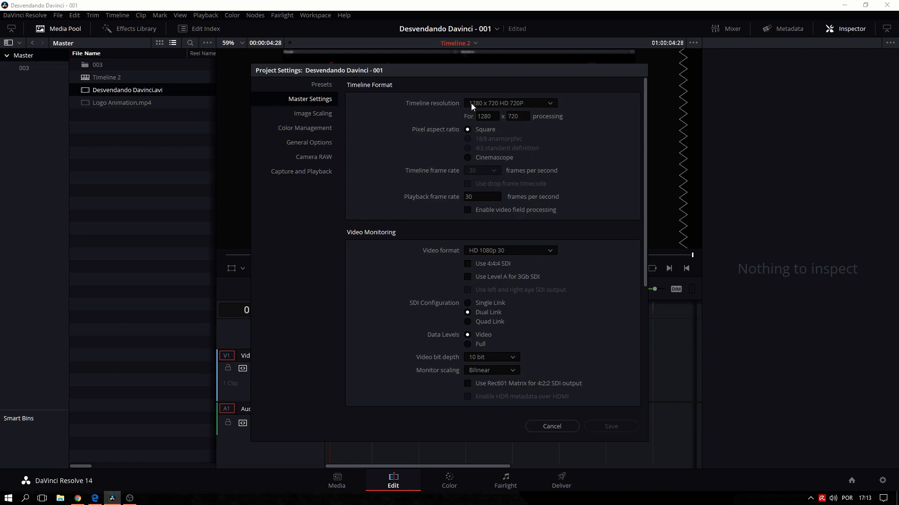
pyautogui.moveTo(519, 116); pyautogui.dragTo(367, 120)
pyautogui.hotkey('shift', 'Tab')
pyautogui.write('1600')
pyautogui.click(613, 427)
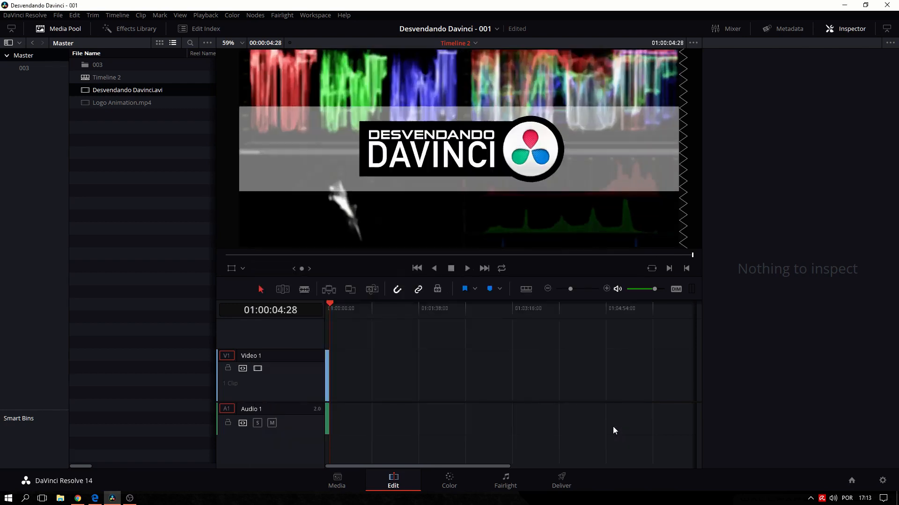
# Replace the clip on the 1600-pixel-wide timeline with a fresh copy of Desvendando Davinci.avi.
pyautogui.click(327, 399)
pyautogui.press('Delete')
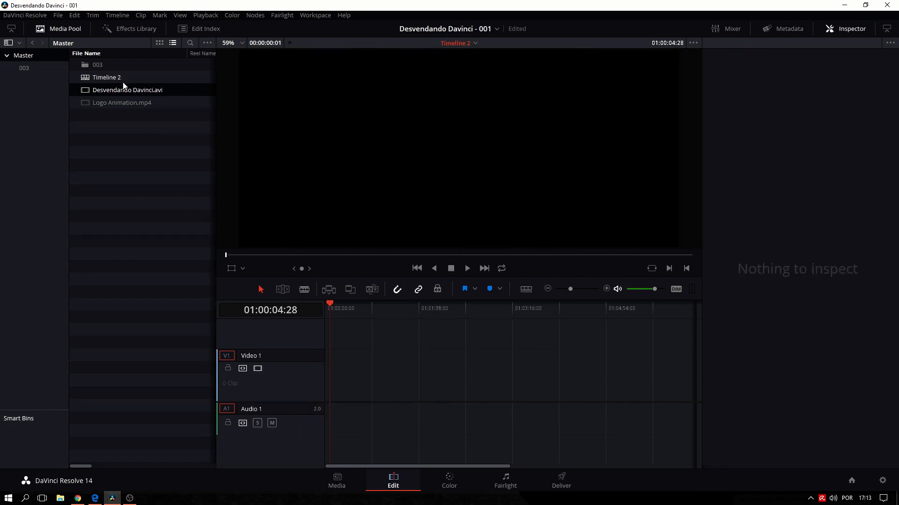
pyautogui.moveTo(123, 89); pyautogui.dragTo(327, 380)
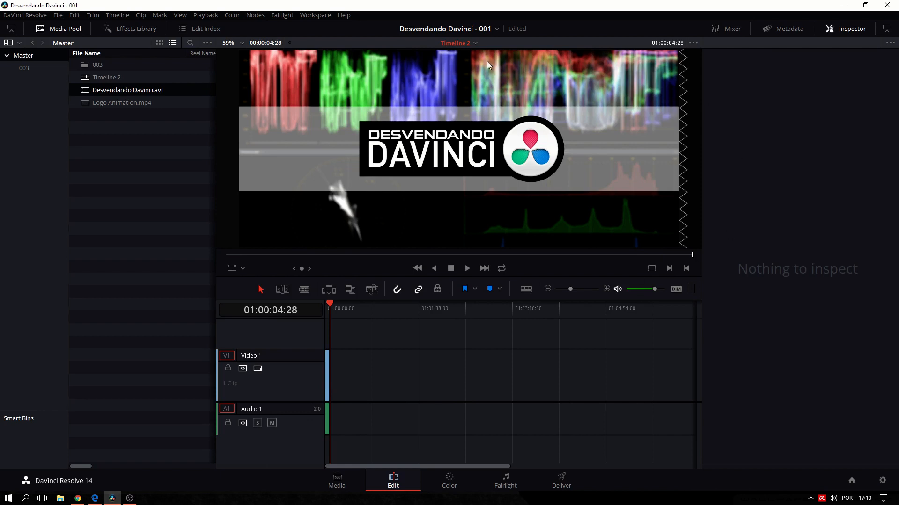
# Select the timeline clip, bring its inspector properties back up and try a lower zoom value.
pyautogui.click(846, 34)
pyautogui.moveTo(367, 361); pyautogui.dragTo(319, 396)
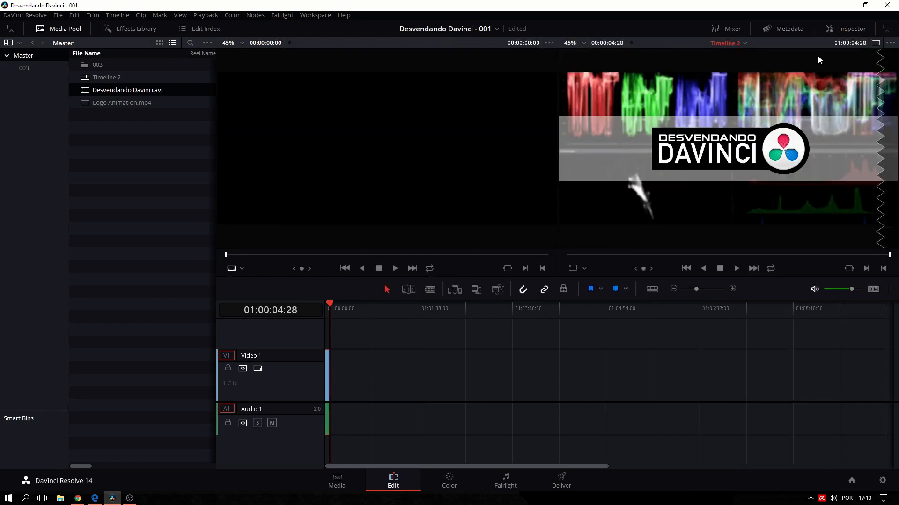
pyautogui.click(847, 28)
pyautogui.moveTo(796, 163)
pyautogui.mouseDown()
pyautogui.moveTo(777, 163)
pyautogui.moveTo(789, 163)
pyautogui.mouseUp()
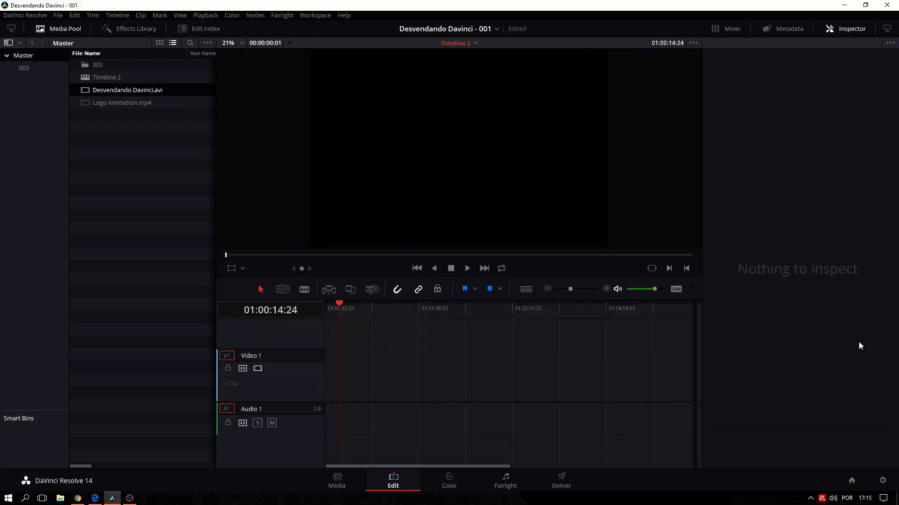
# Choose the 3072 x 2048 VistaVision timeline resolution and save the project settings.
pyautogui.click(882, 481)
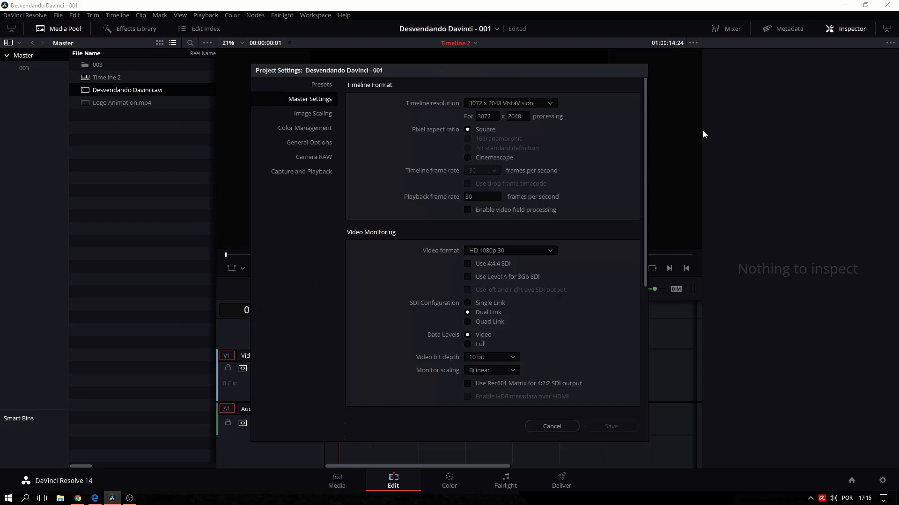
pyautogui.click(480, 102)
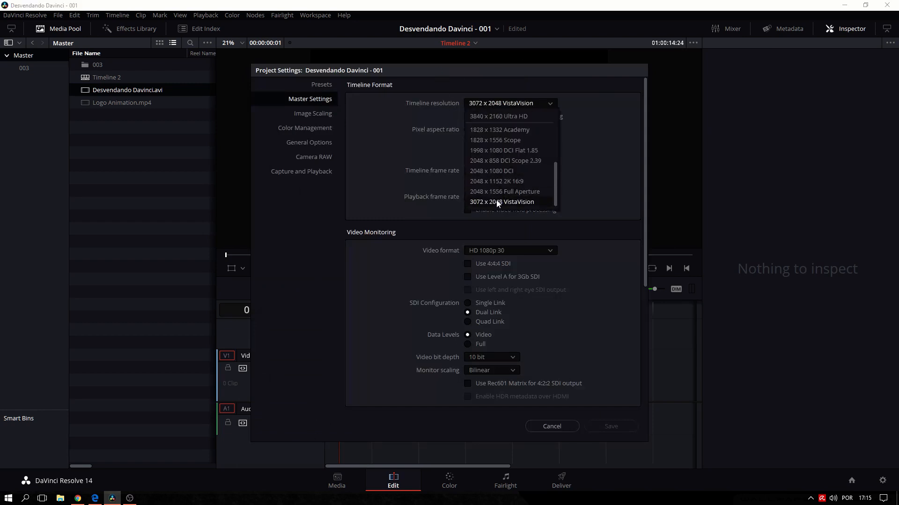
pyautogui.click(509, 201)
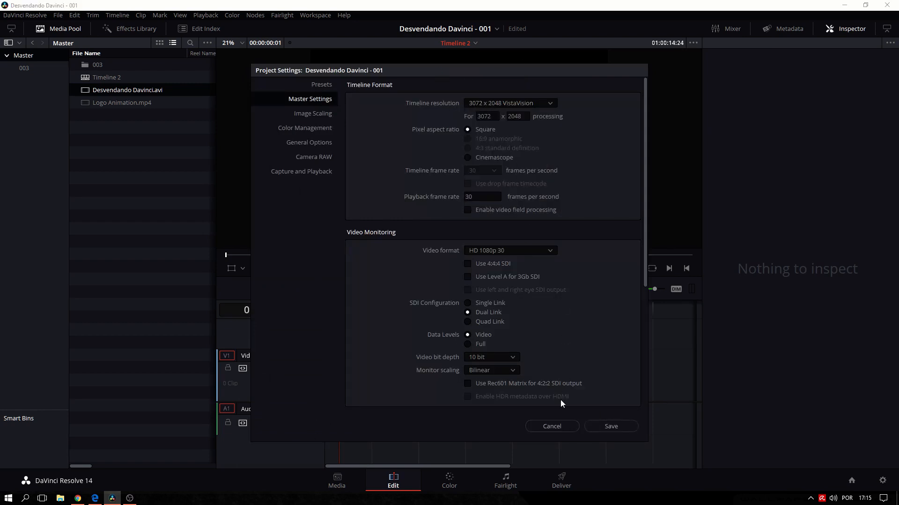
pyautogui.click(611, 425)
# Place Desvendando Davinci.avi at the start of the timeline on the track above Video 1 and return the playhead to the first frame.
pyautogui.moveTo(154, 92); pyautogui.dragTo(320, 387)
pyautogui.moveTo(144, 89); pyautogui.dragTo(321, 314)
pyautogui.click(327, 306)
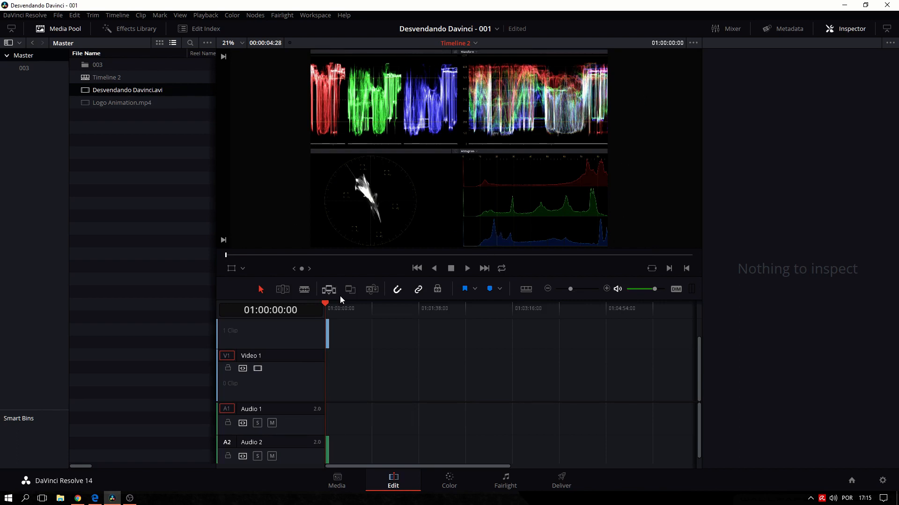
# Delete all timeline clips and choose Stretch frame to all corners as the input scaling for mismatched resolution files.
pyautogui.moveTo(472, 327); pyautogui.dragTo(203, 471)
pyautogui.press('Delete')
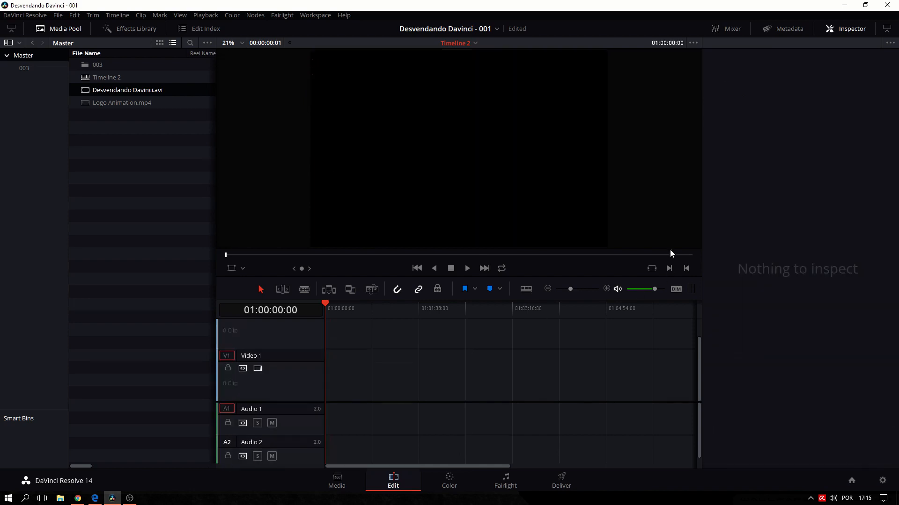
pyautogui.click(882, 481)
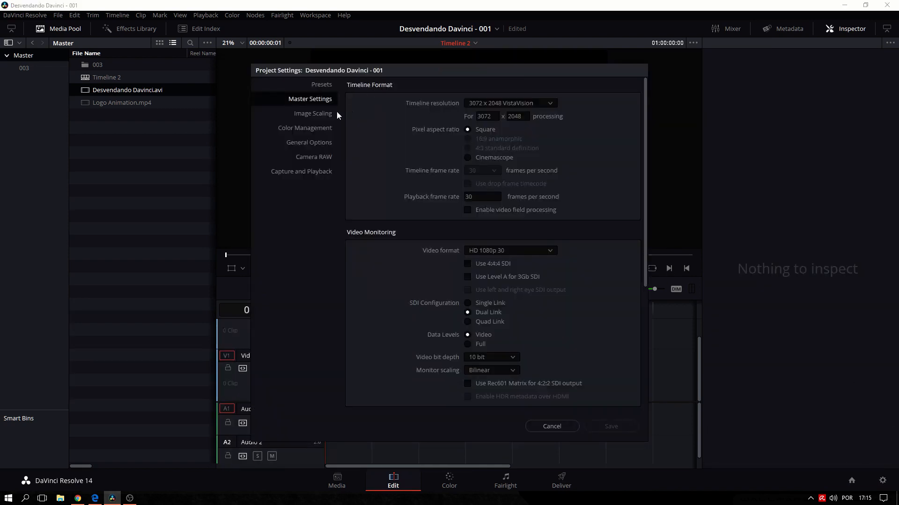
pyautogui.click(322, 113)
pyautogui.click(506, 251)
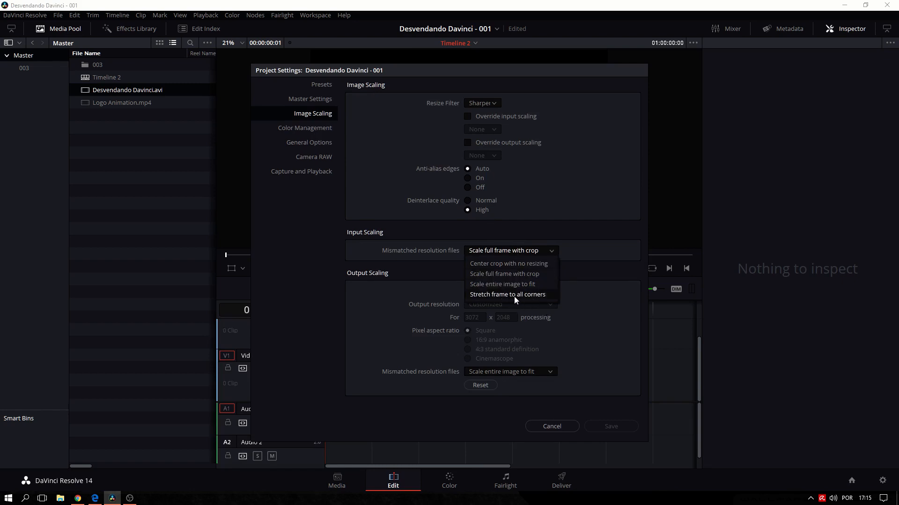
pyautogui.click(544, 295)
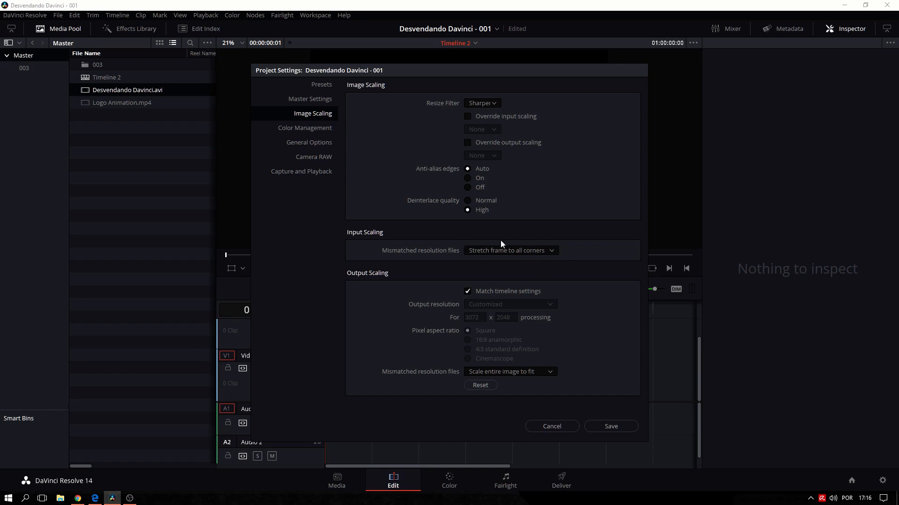
# Change input scaling for mismatched resolution files to Scale entire image to fit and save the project settings.
pyautogui.click(528, 249)
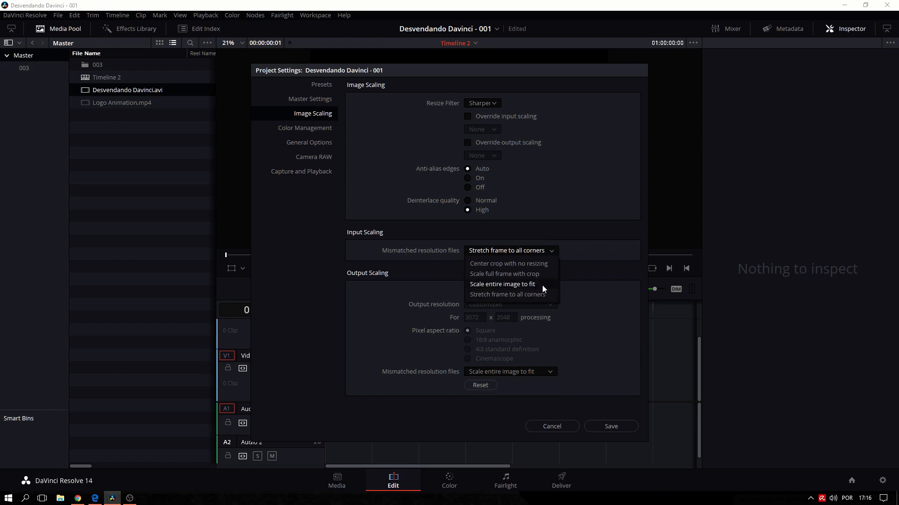
pyautogui.click(524, 284)
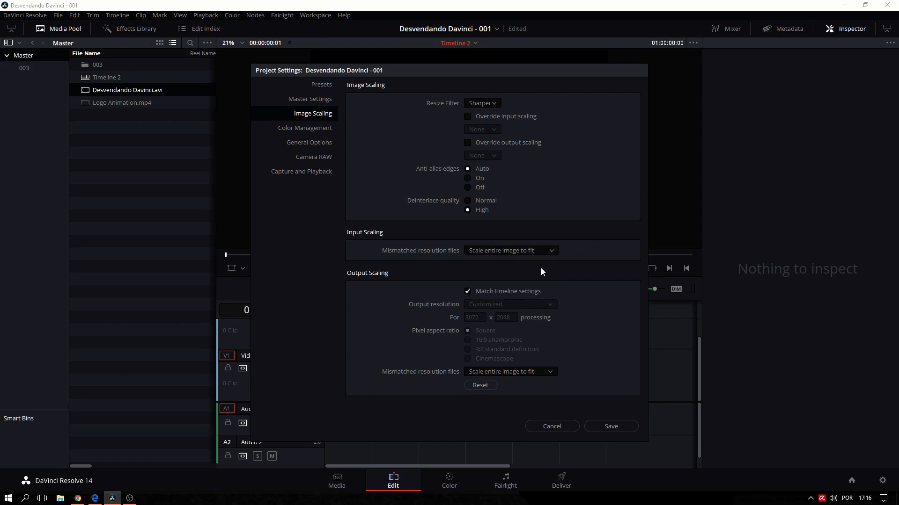
pyautogui.click(624, 426)
# Place Desvendando Davinci.avi at the start of Video 1 and review the project's image scaling settings without changing them.
pyautogui.moveTo(145, 93); pyautogui.dragTo(330, 391)
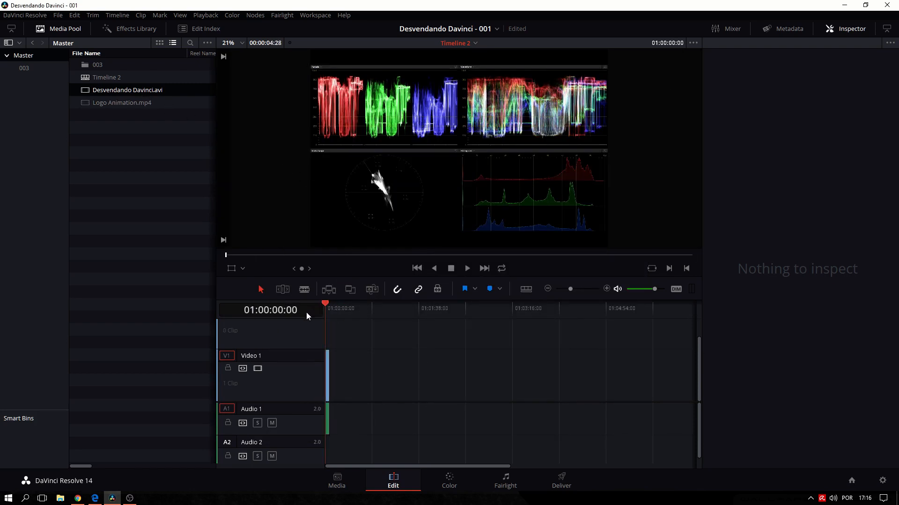
pyautogui.click(329, 377)
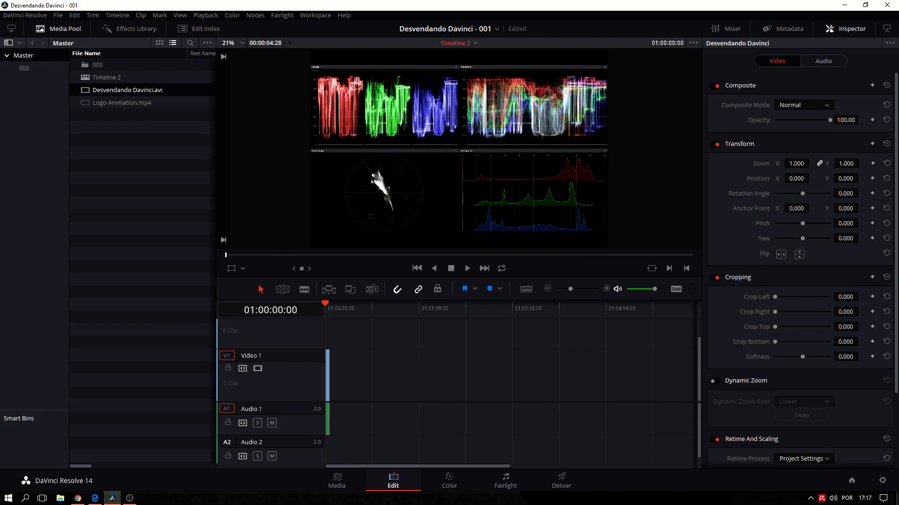
pyautogui.click(882, 480)
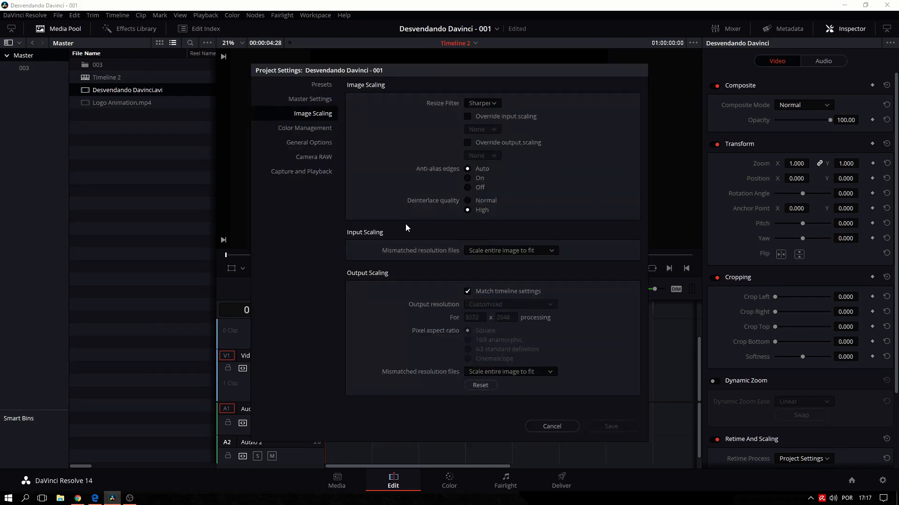
pyautogui.click(552, 426)
pyautogui.click(381, 363)
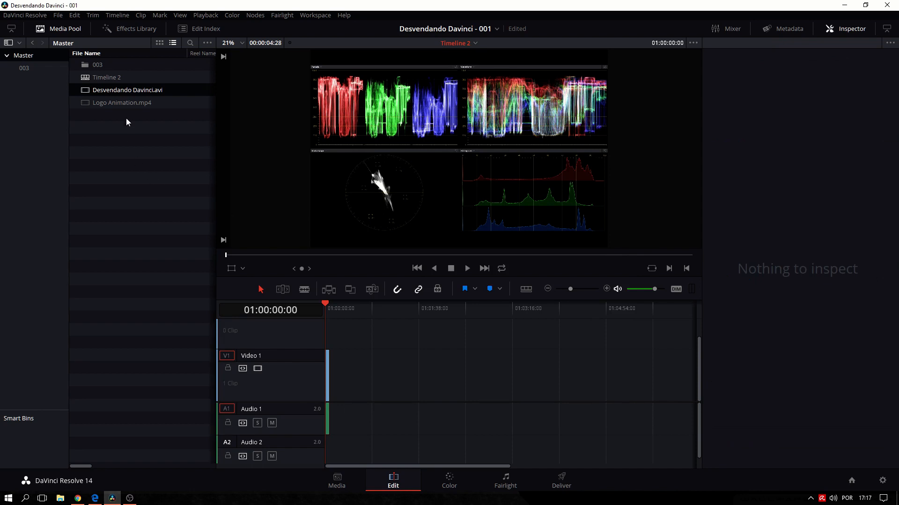
# Add Logo Animation.mp4 right after the first clip, then move the playhead into Desvendando Davinci and select that clip.
pyautogui.moveTo(131, 103); pyautogui.dragTo(332, 398)
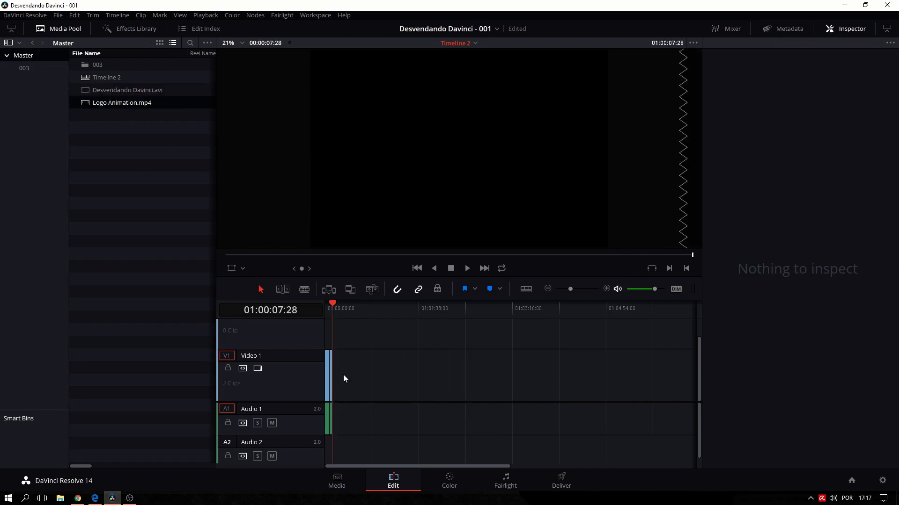
pyautogui.scroll(8, 341, 360)
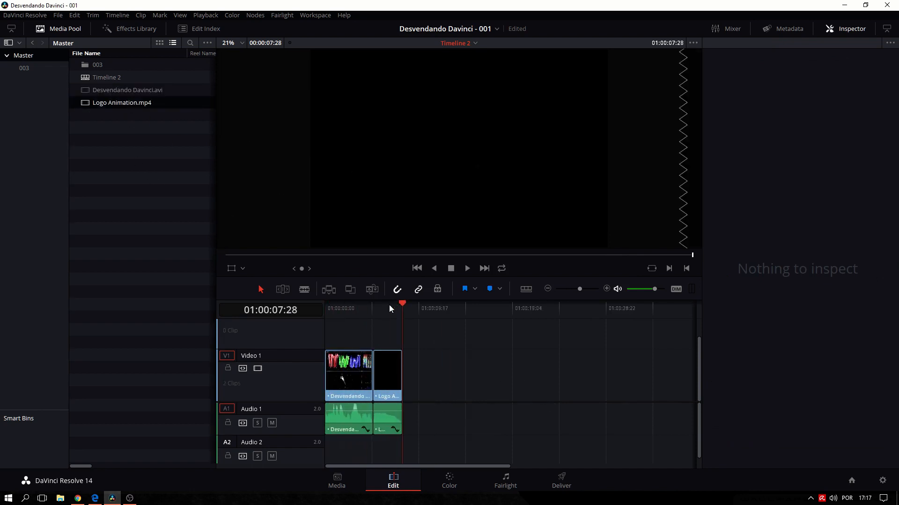
pyautogui.click(350, 313)
pyautogui.click(350, 374)
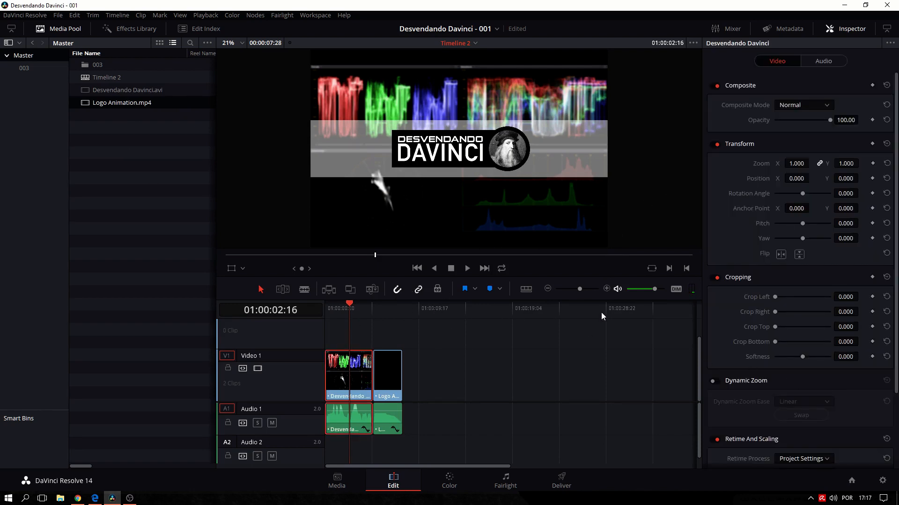
# Show the selected clips' Retime And Scaling options and set the Desvendando Davinci clip's scaling to Crop.
pyautogui.scroll(-3, 763, 382)
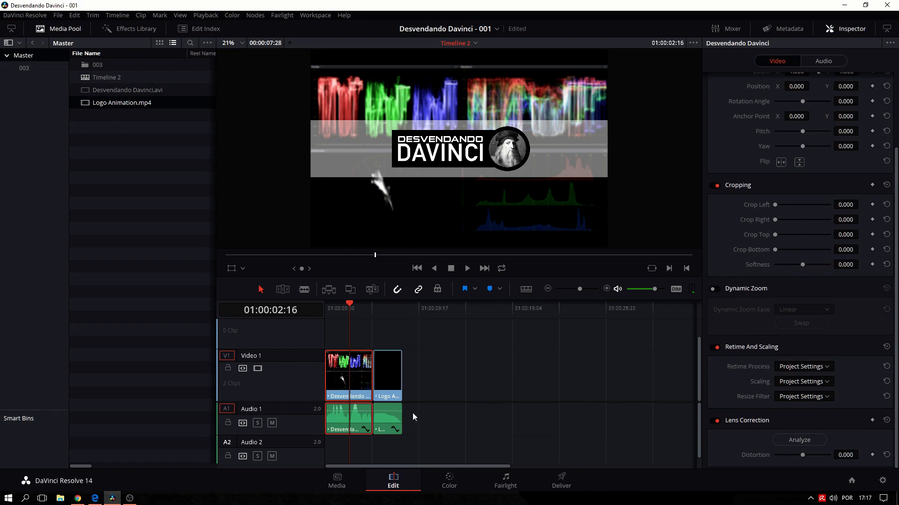
pyautogui.click(391, 380)
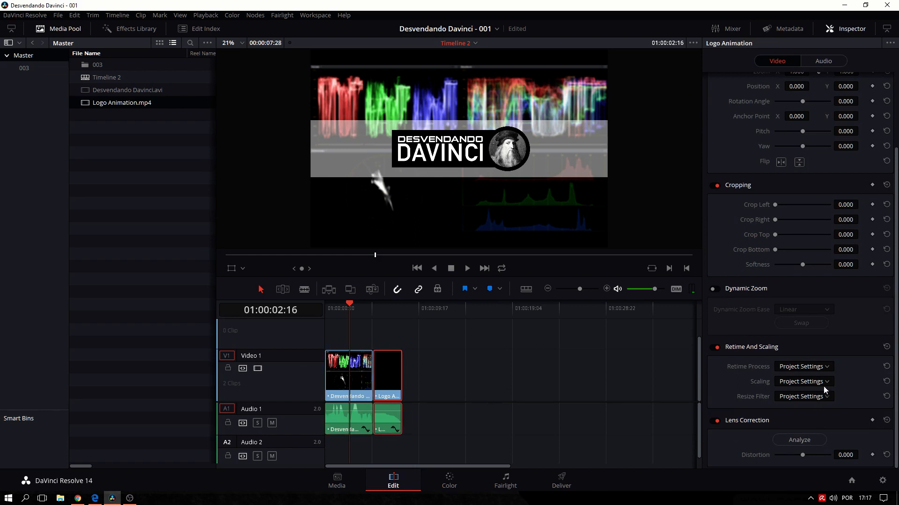
pyautogui.click(359, 381)
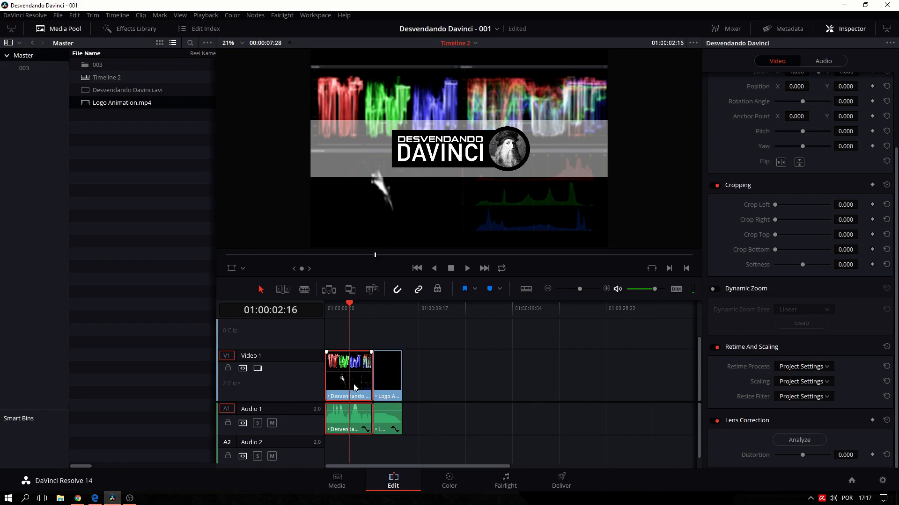
pyautogui.click(817, 383)
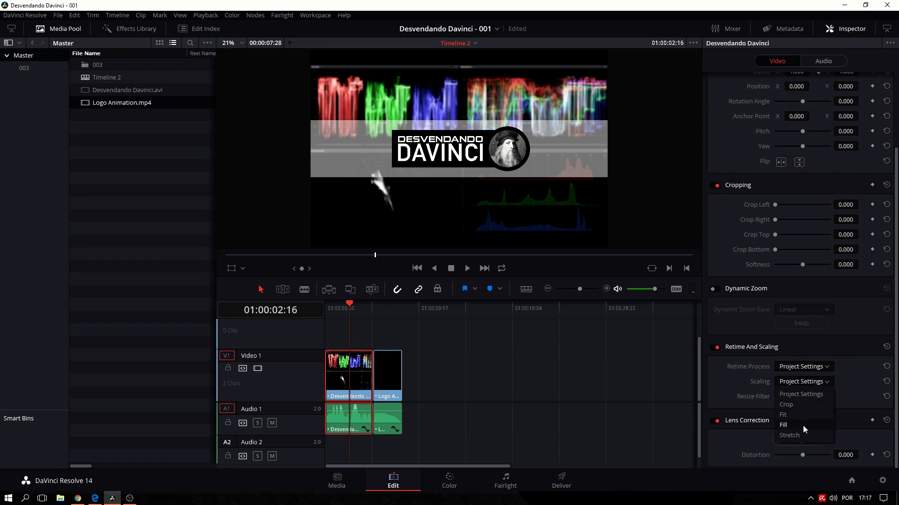
pyautogui.click(802, 405)
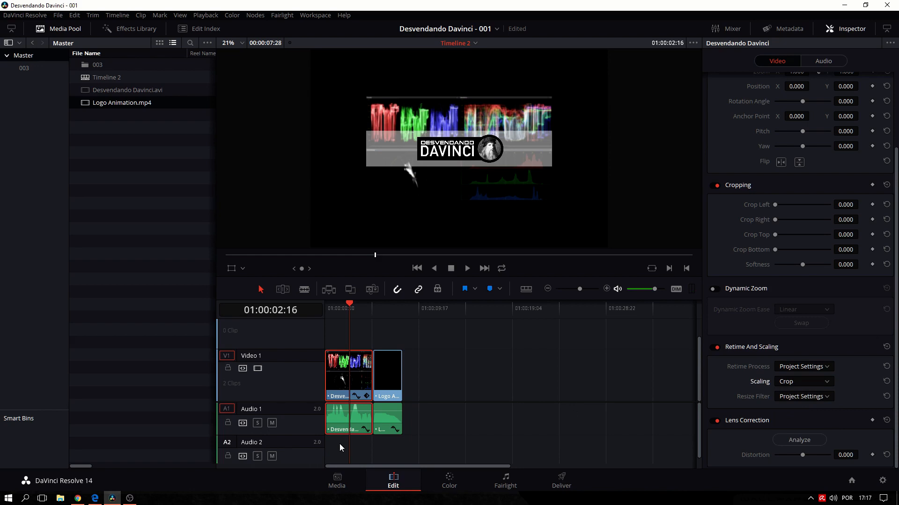
# Change the Desvendando Davinci clip's scaling to Fit and then to Fill to compare the framing.
pyautogui.click(804, 382)
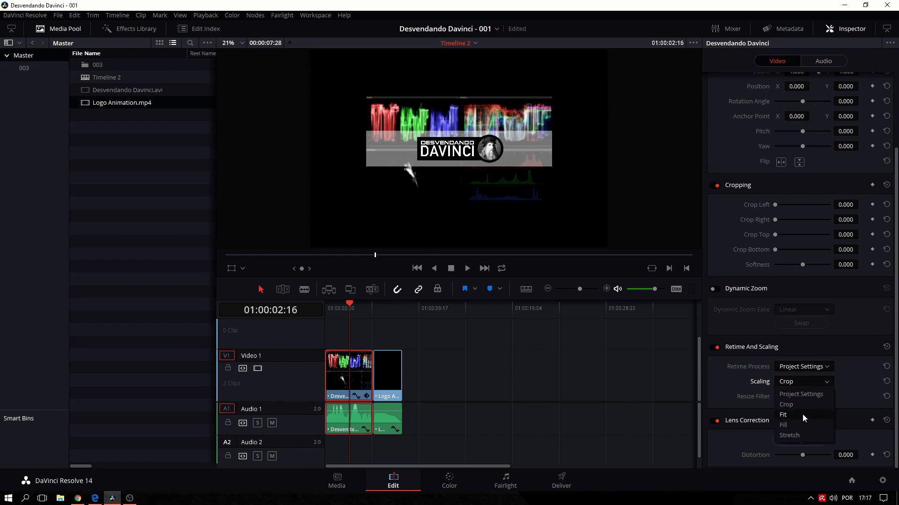
pyautogui.click(802, 414)
pyautogui.click(807, 378)
pyautogui.click(802, 425)
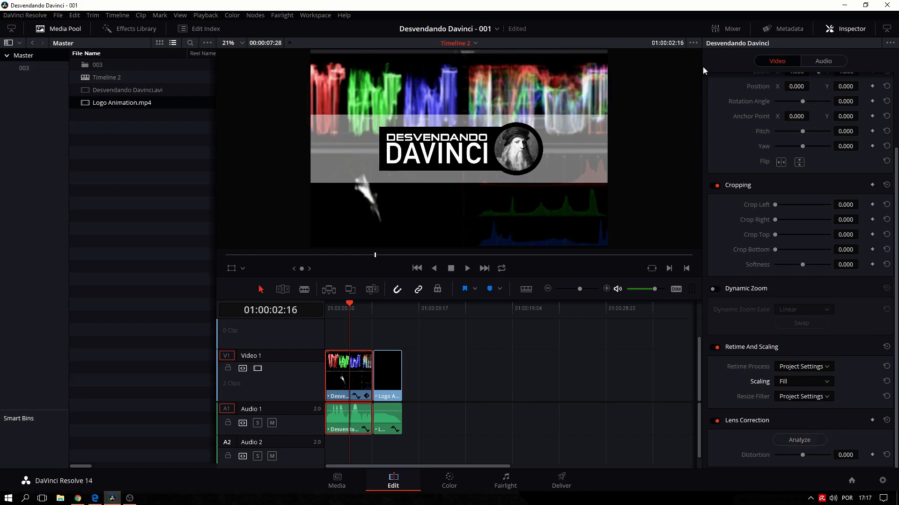
pyautogui.click(804, 381)
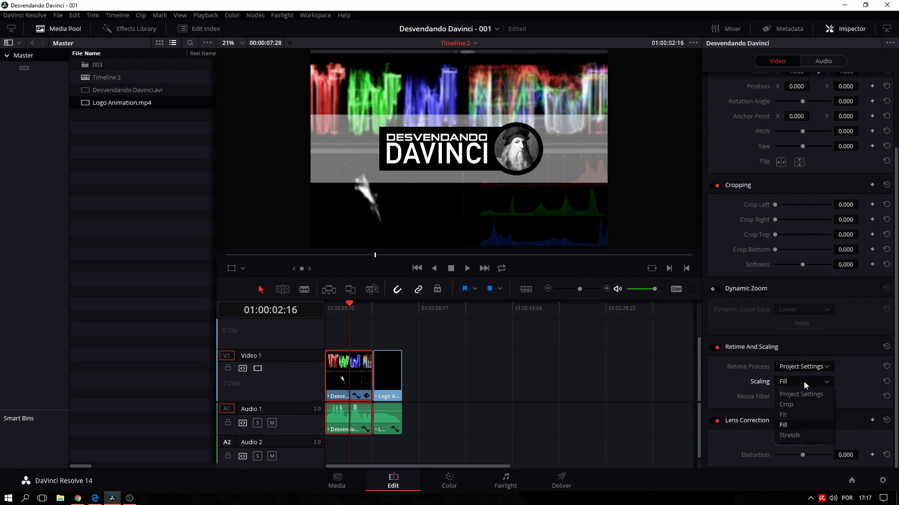
pyautogui.click(796, 425)
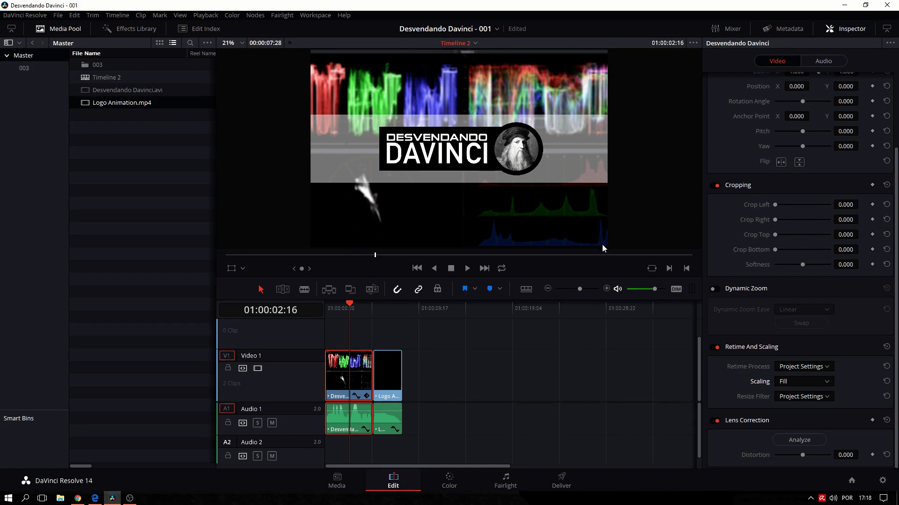
# Cycle the Desvendando Davinci clip's scaling through Fit and Crop, ending on Stretch.
pyautogui.click(802, 381)
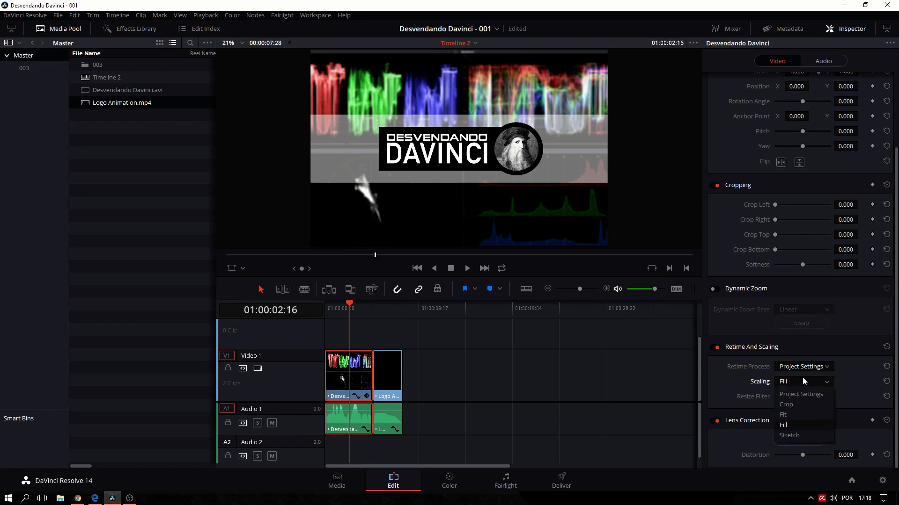
pyautogui.click(799, 417)
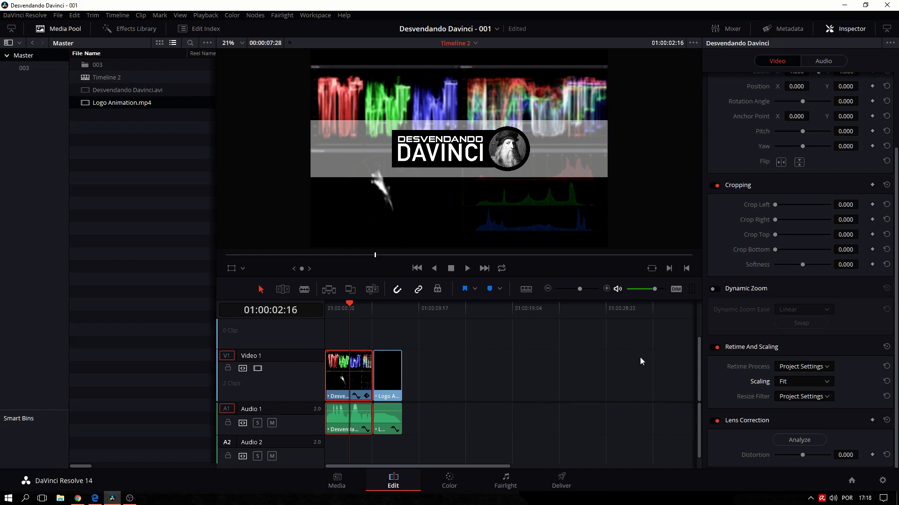
pyautogui.click(823, 383)
pyautogui.click(801, 404)
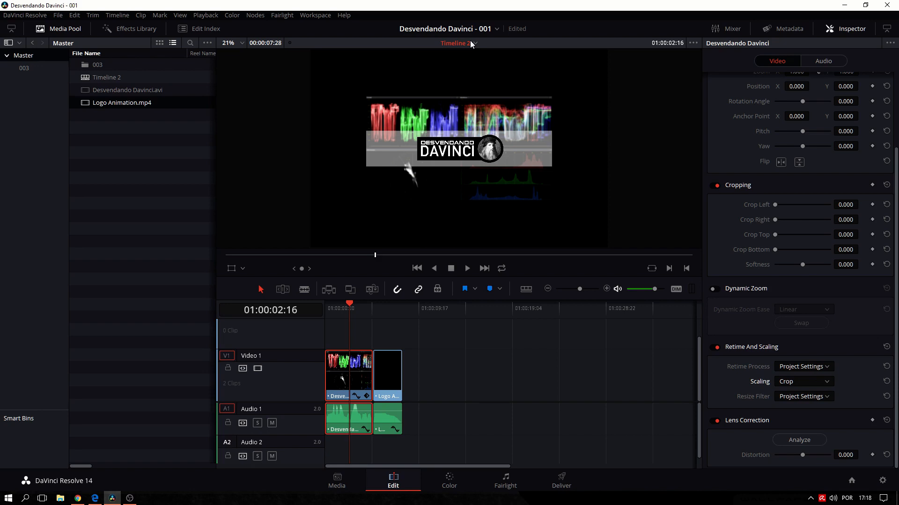
pyautogui.click(817, 383)
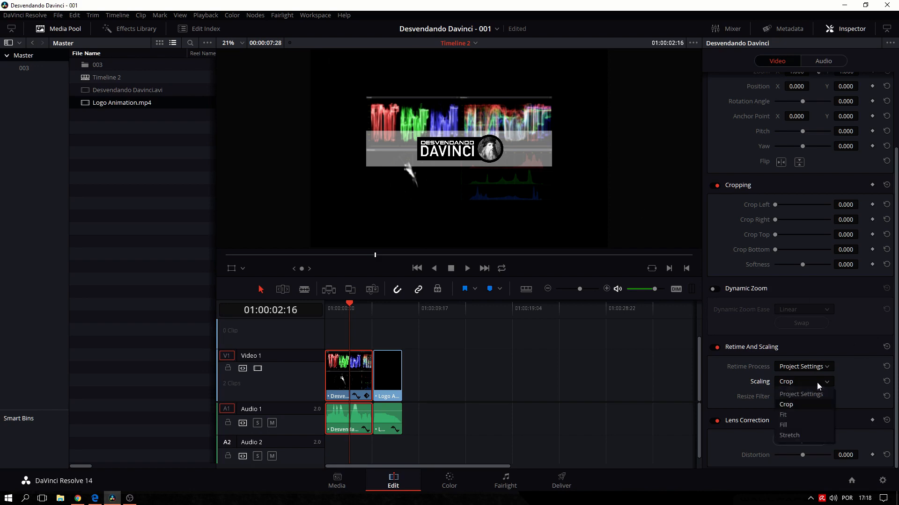
pyautogui.click(802, 437)
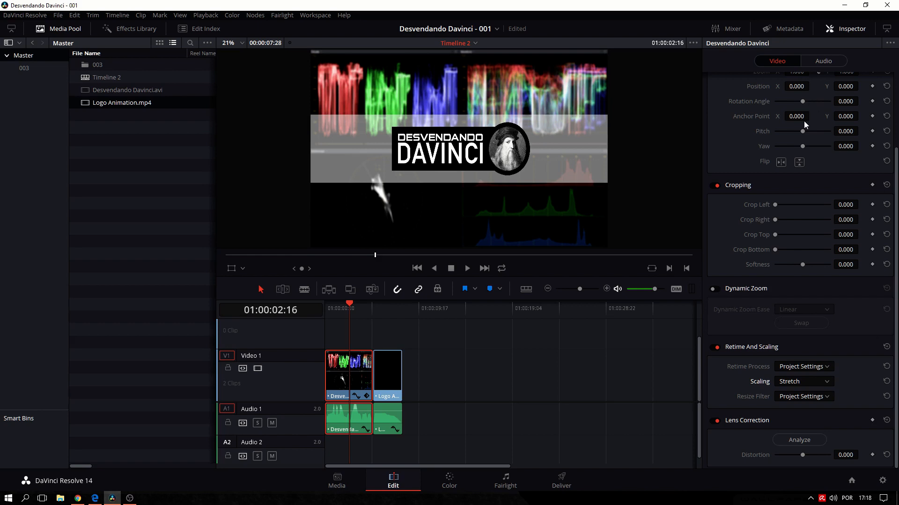
# Reduce the Desvendando Davinci clip's zoom to 0.980 and reset it to its default.
pyautogui.scroll(1, 804, 121)
pyautogui.moveTo(794, 101); pyautogui.dragTo(794, 101)
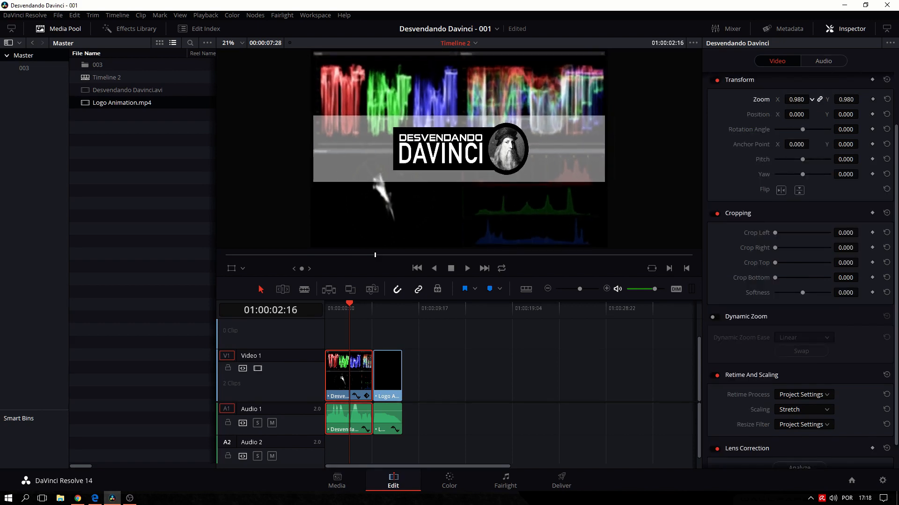
pyautogui.click(886, 100)
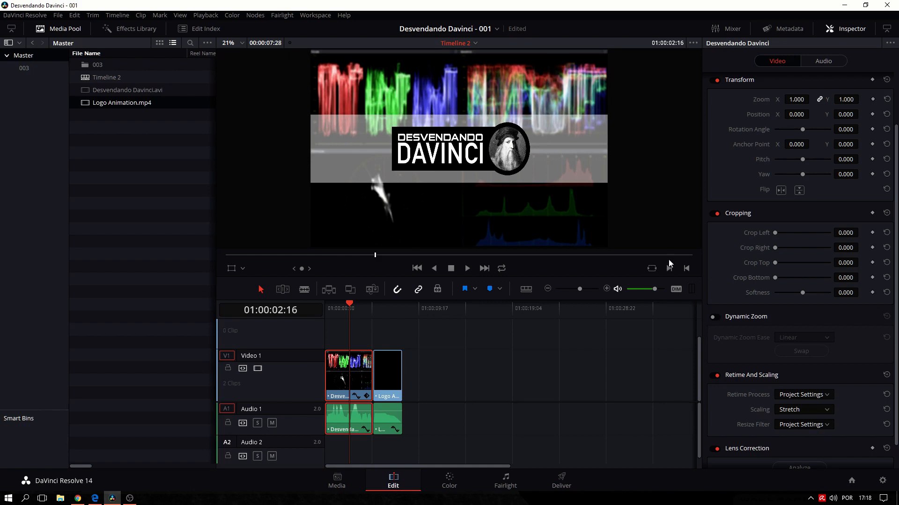
# Set the Desvendando Davinci clip's scaling to Fit, then select the Logo Animation clip and move the playhead into it.
pyautogui.click(797, 412)
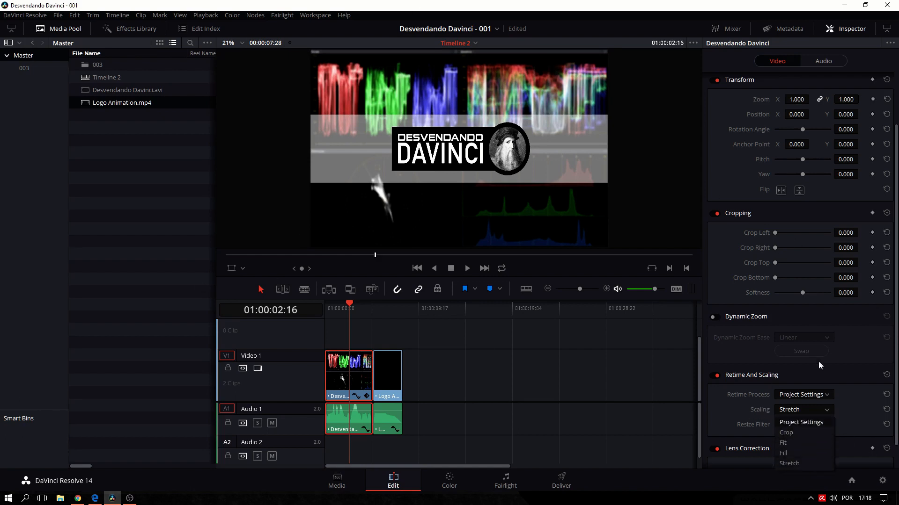
pyautogui.click(809, 445)
pyautogui.click(387, 385)
pyautogui.click(387, 313)
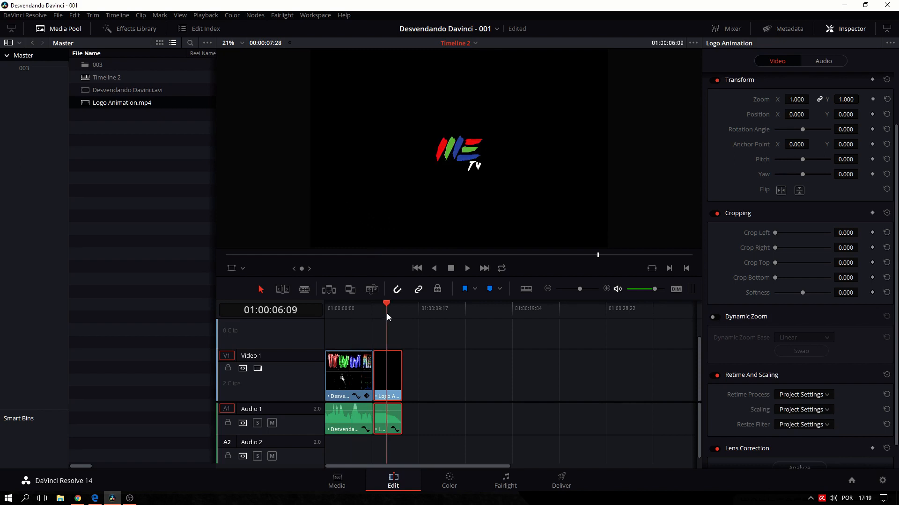
# Switch the Logo Animation clip's scaling between Fill and Stretch to compare them, ending on Fill.
pyautogui.click(806, 409)
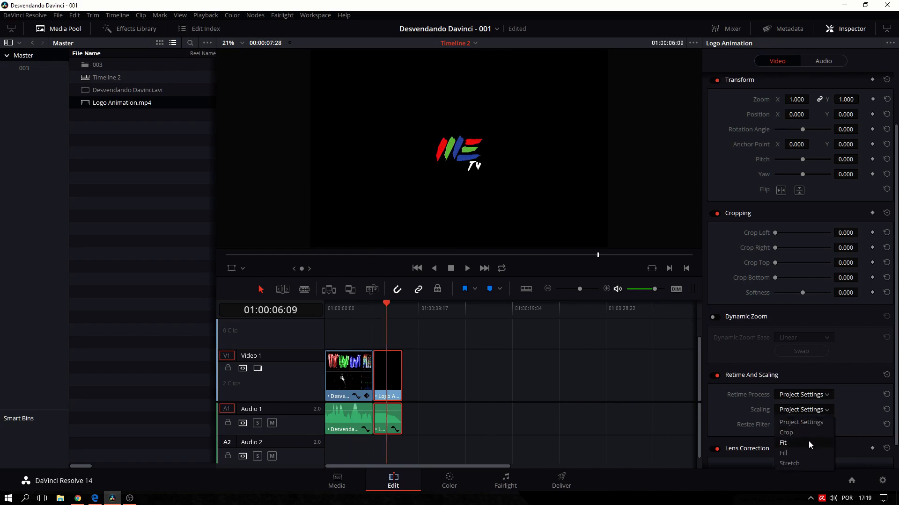
pyautogui.click(796, 453)
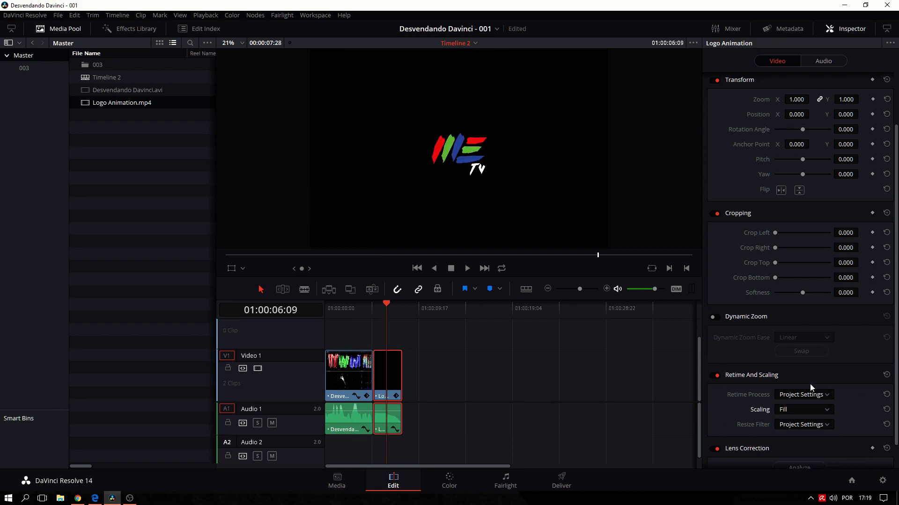
pyautogui.click(813, 425)
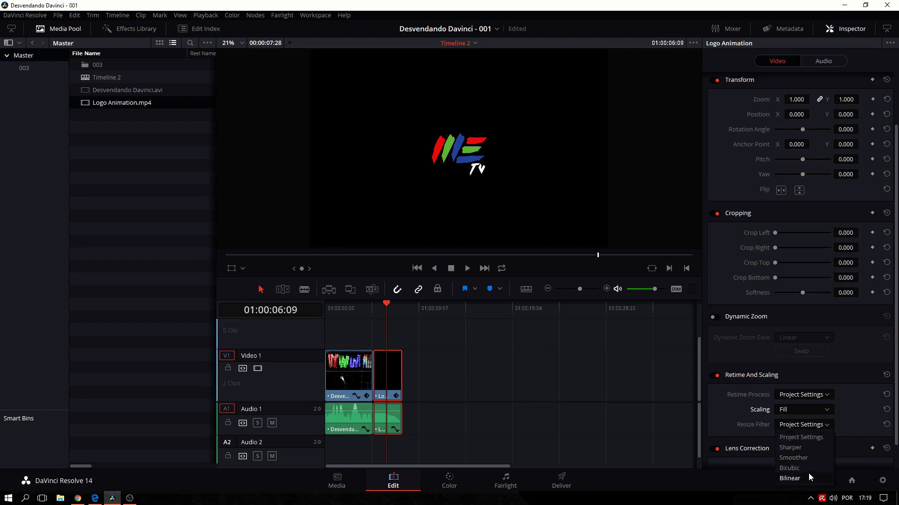
pyautogui.click(806, 410)
pyautogui.click(811, 469)
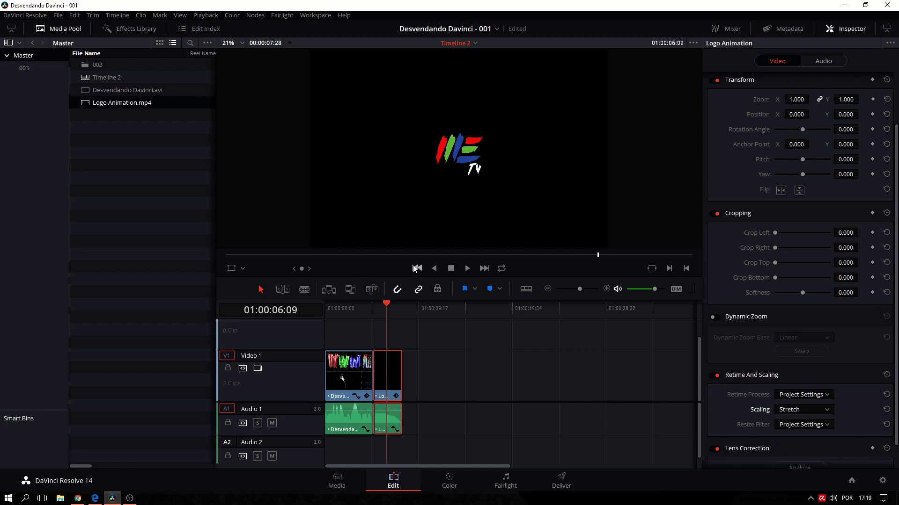
pyautogui.click(803, 412)
pyautogui.click(803, 453)
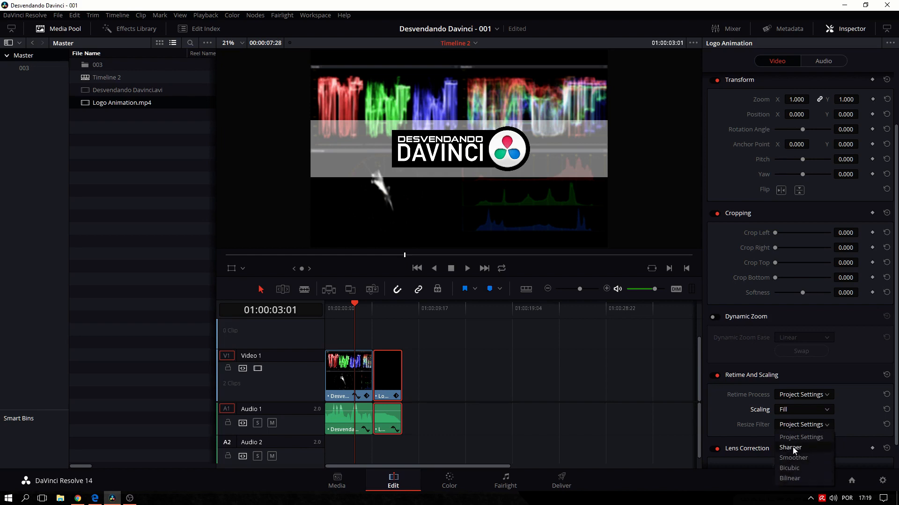
# Return the Logo Animation clip's scaling to Project Settings and move the playhead to 01:00:02:01 in the first clip.
pyautogui.click(813, 425)
pyautogui.click(802, 411)
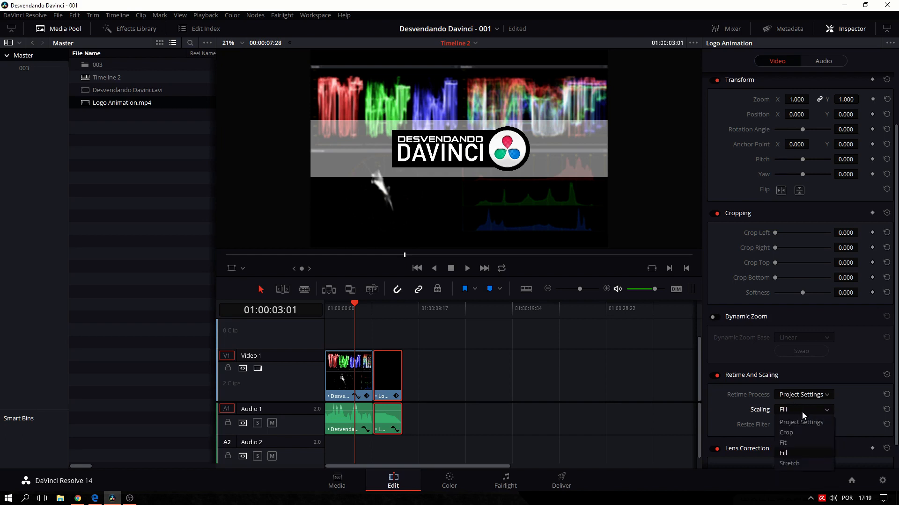
pyautogui.click(804, 423)
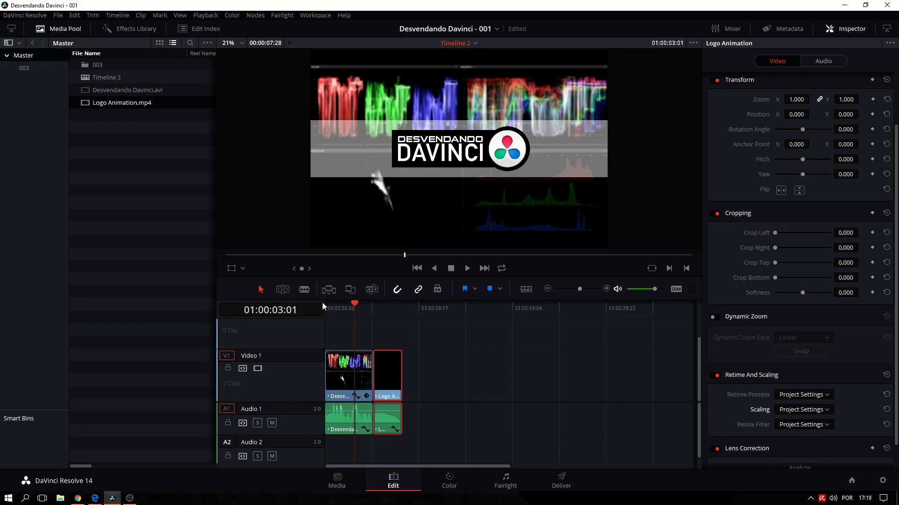
pyautogui.click(344, 313)
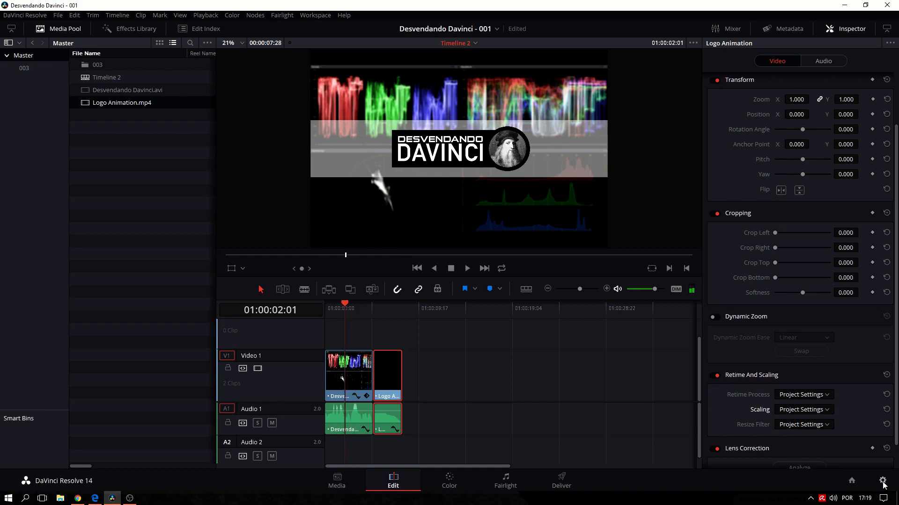
# Open the project's Image Scaling settings and examine the output scaling options for mismatched resolution files.
pyautogui.click(883, 482)
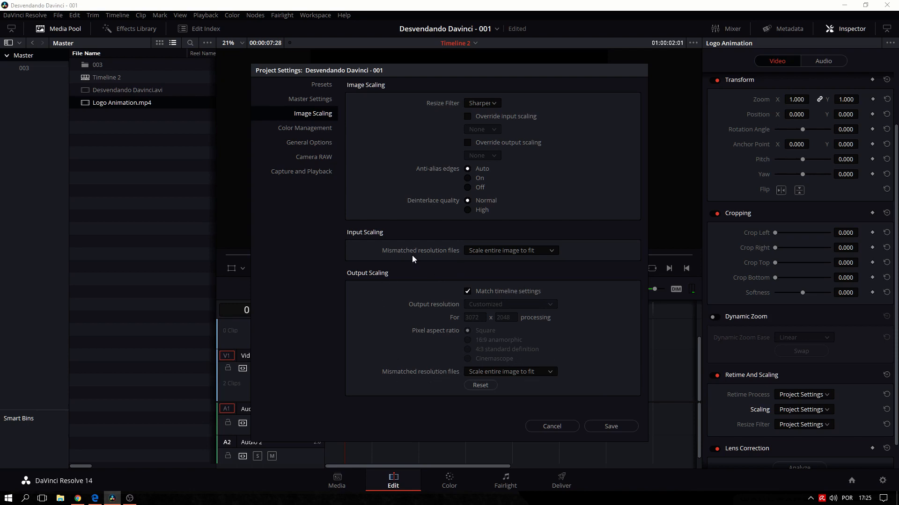
pyautogui.click(546, 372)
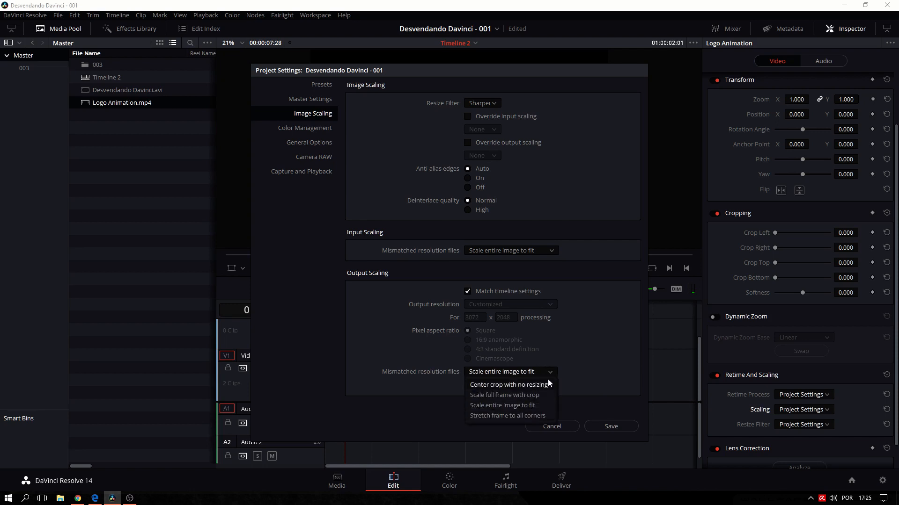
pyautogui.click(549, 373)
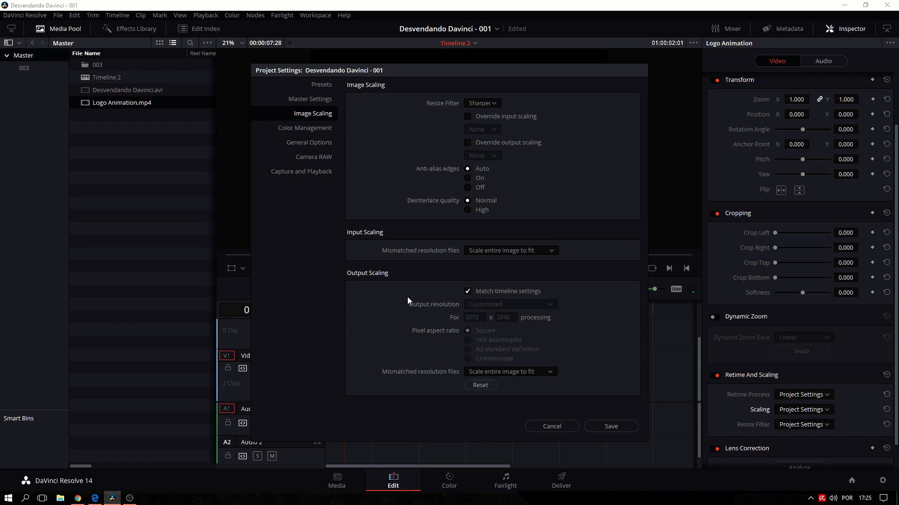
# Disable Match timeline settings for output scaling and review the available output resolutions and mismatched resolution options.
pyautogui.click(468, 291)
pyautogui.click(504, 304)
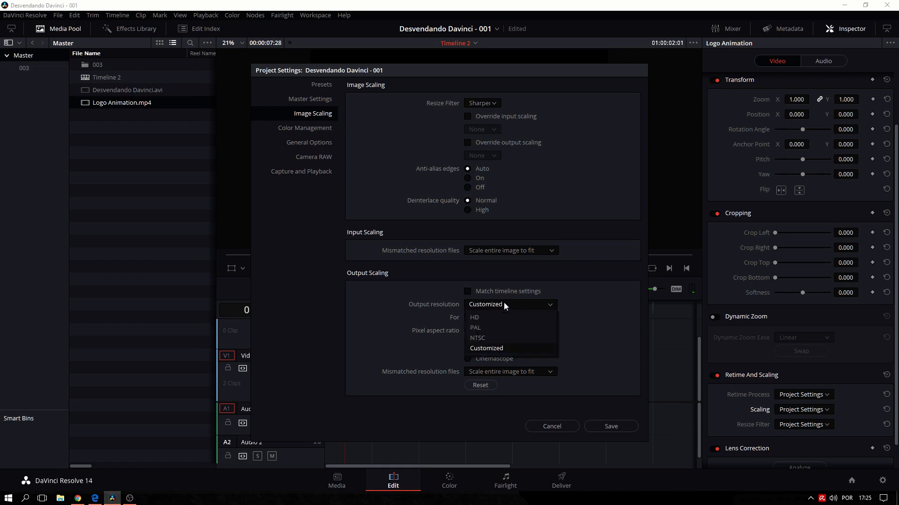
pyautogui.click(434, 305)
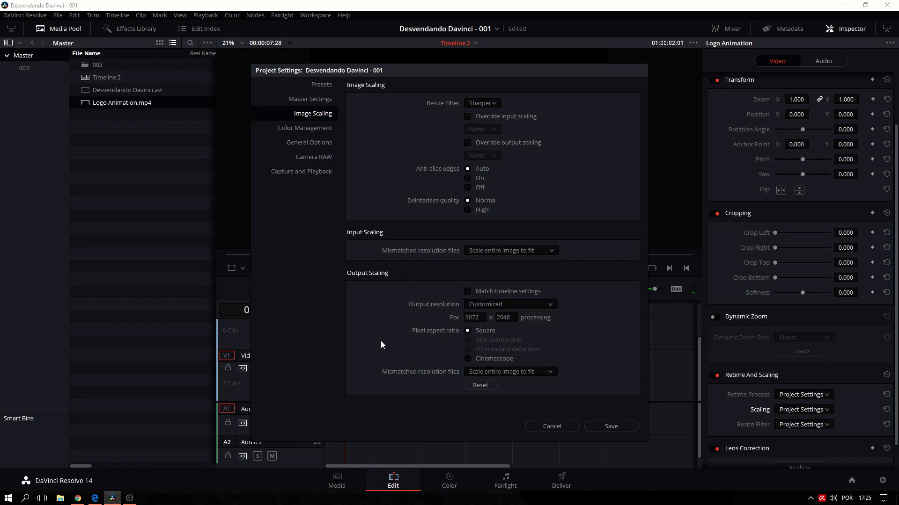
pyautogui.click(522, 372)
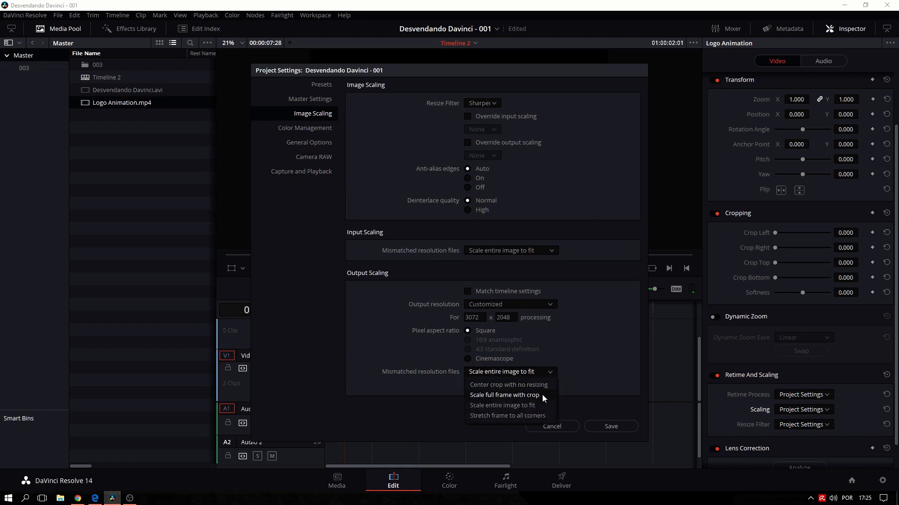
pyautogui.click(386, 344)
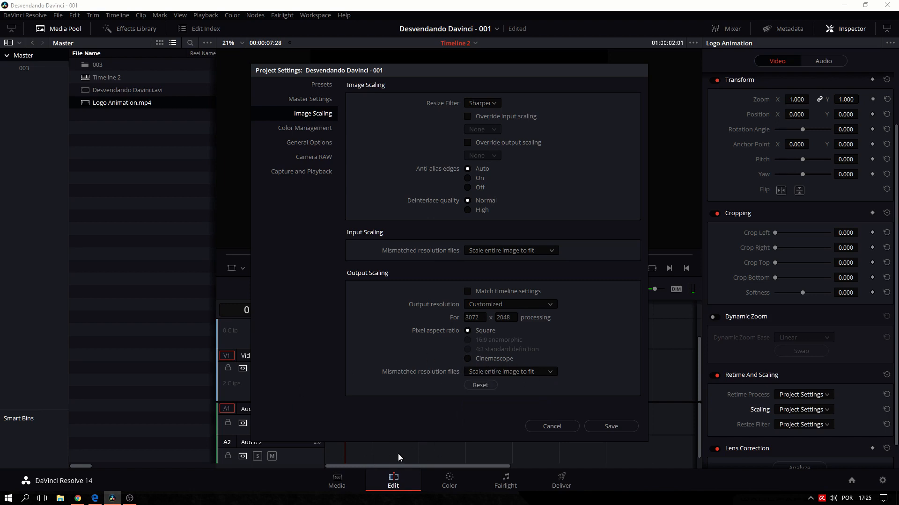
pyautogui.click(494, 370)
pyautogui.click(440, 372)
# Set the output scaling resolution to 1920 x 1080 (HD).
pyautogui.moveTo(482, 317); pyautogui.dragTo(399, 314)
pyautogui.write('1920')
pyautogui.press('Tab')
pyautogui.write('1080')
pyautogui.press('Tab')
pyautogui.click(501, 308)
pyautogui.click(473, 304)
# Examine the mismatched resolution file choices for the HD output, keeping Scale entire image to fit.
pyautogui.click(490, 371)
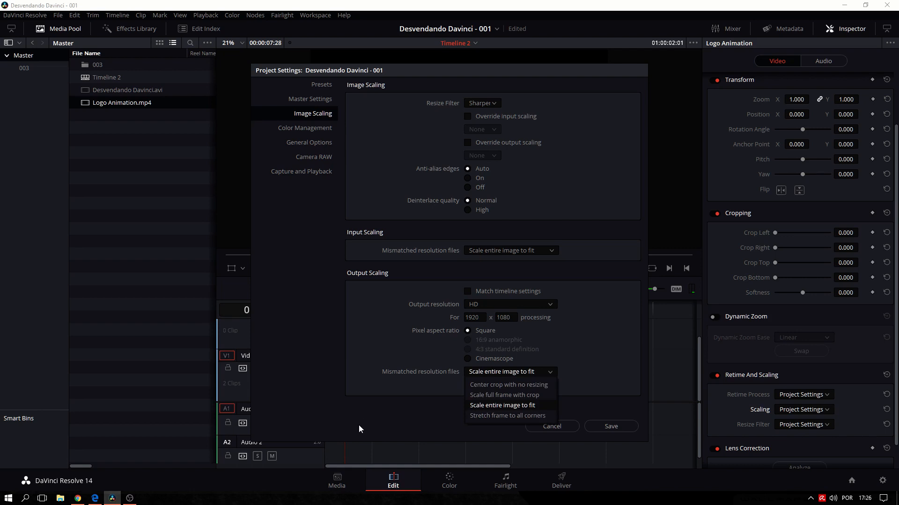
pyautogui.click(417, 347)
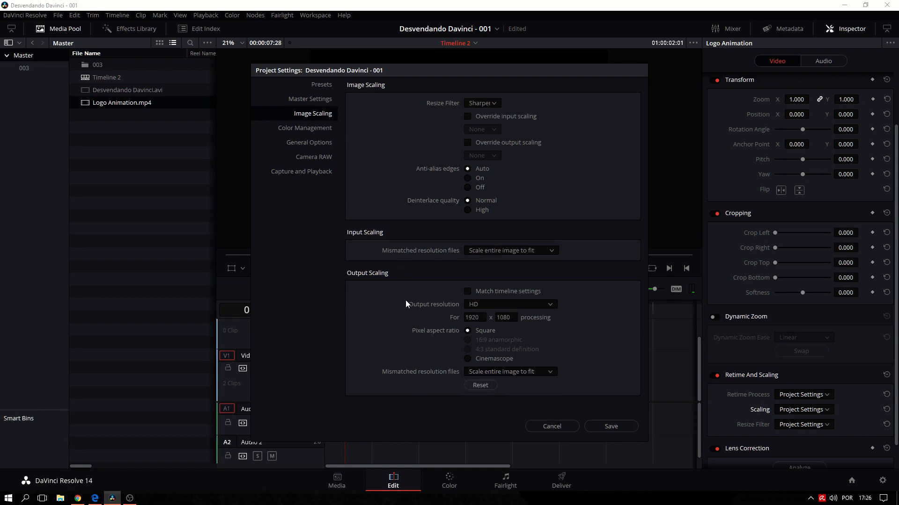
pyautogui.click(550, 373)
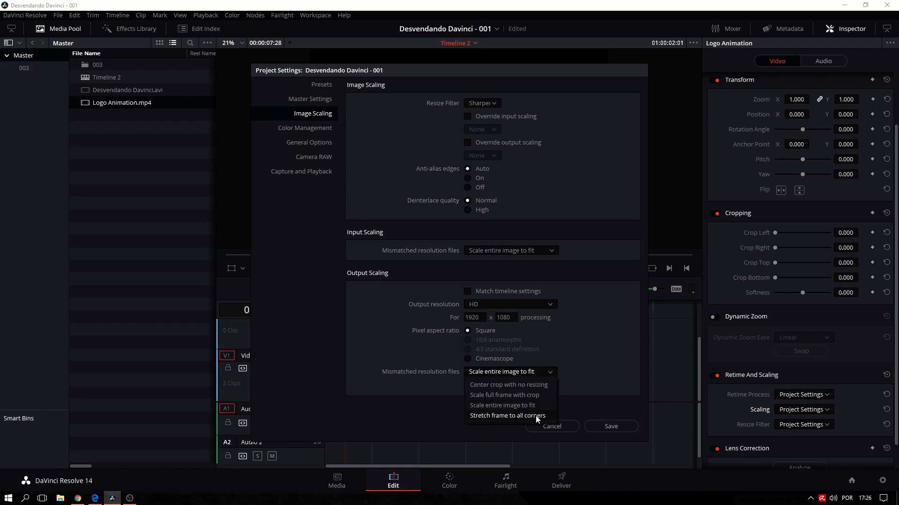
pyautogui.click(380, 341)
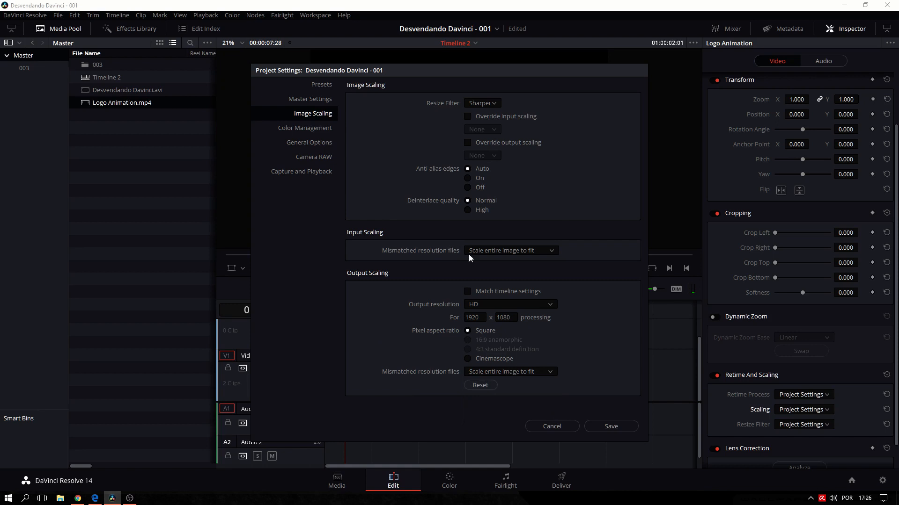
# Re-enable Match timeline settings for output scaling and open the project's Color Management settings.
pyautogui.click(474, 291)
pyautogui.click(310, 127)
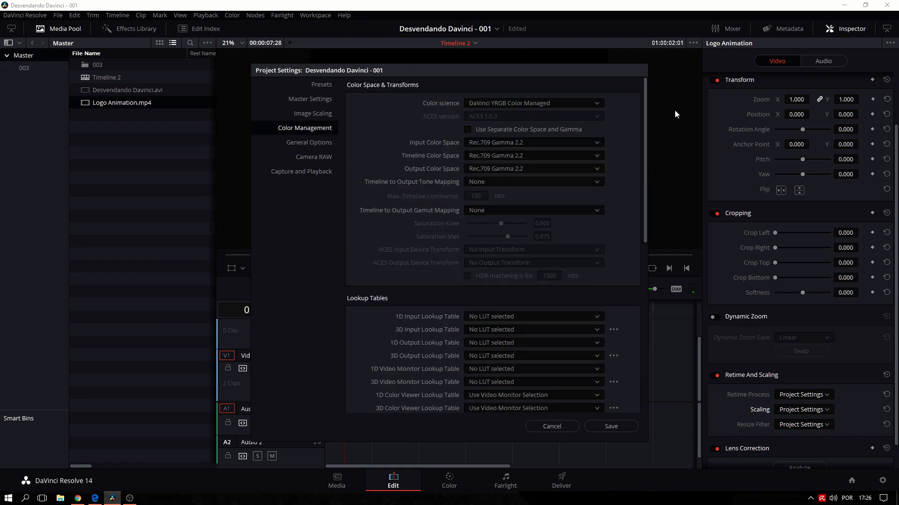